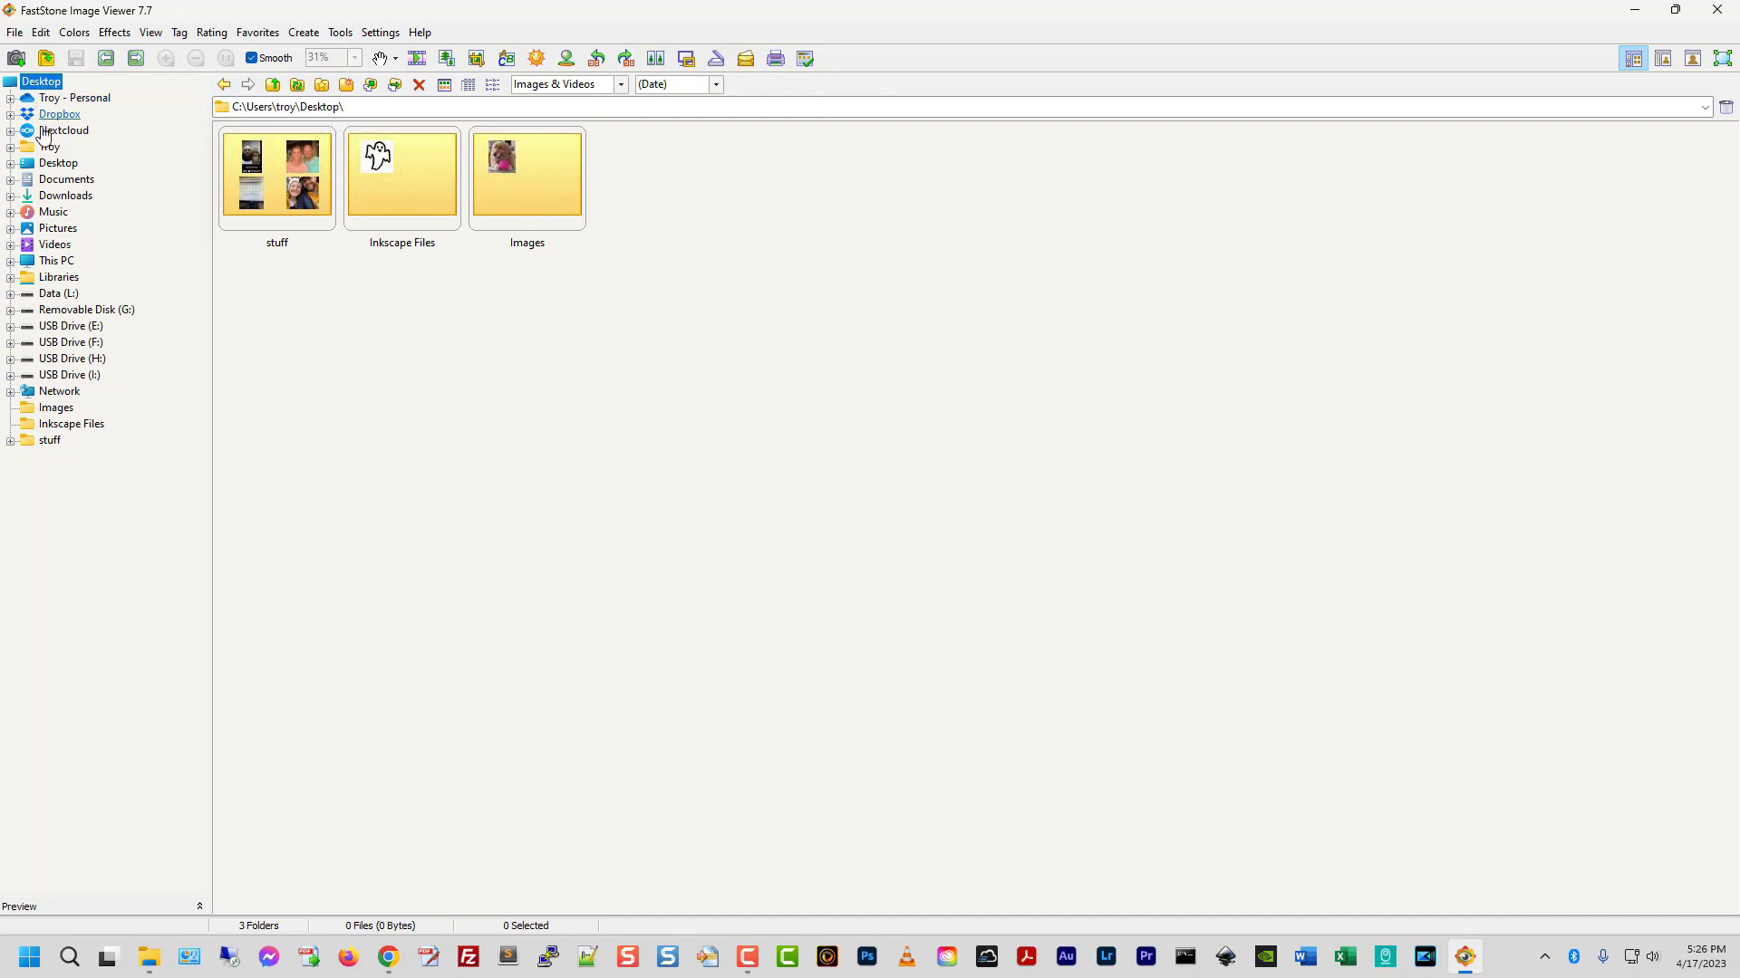
- Narrow the folder tree pane beside the Desktop thumbnails and select the end of the address-bar path
drag(213, 414, 172, 409)
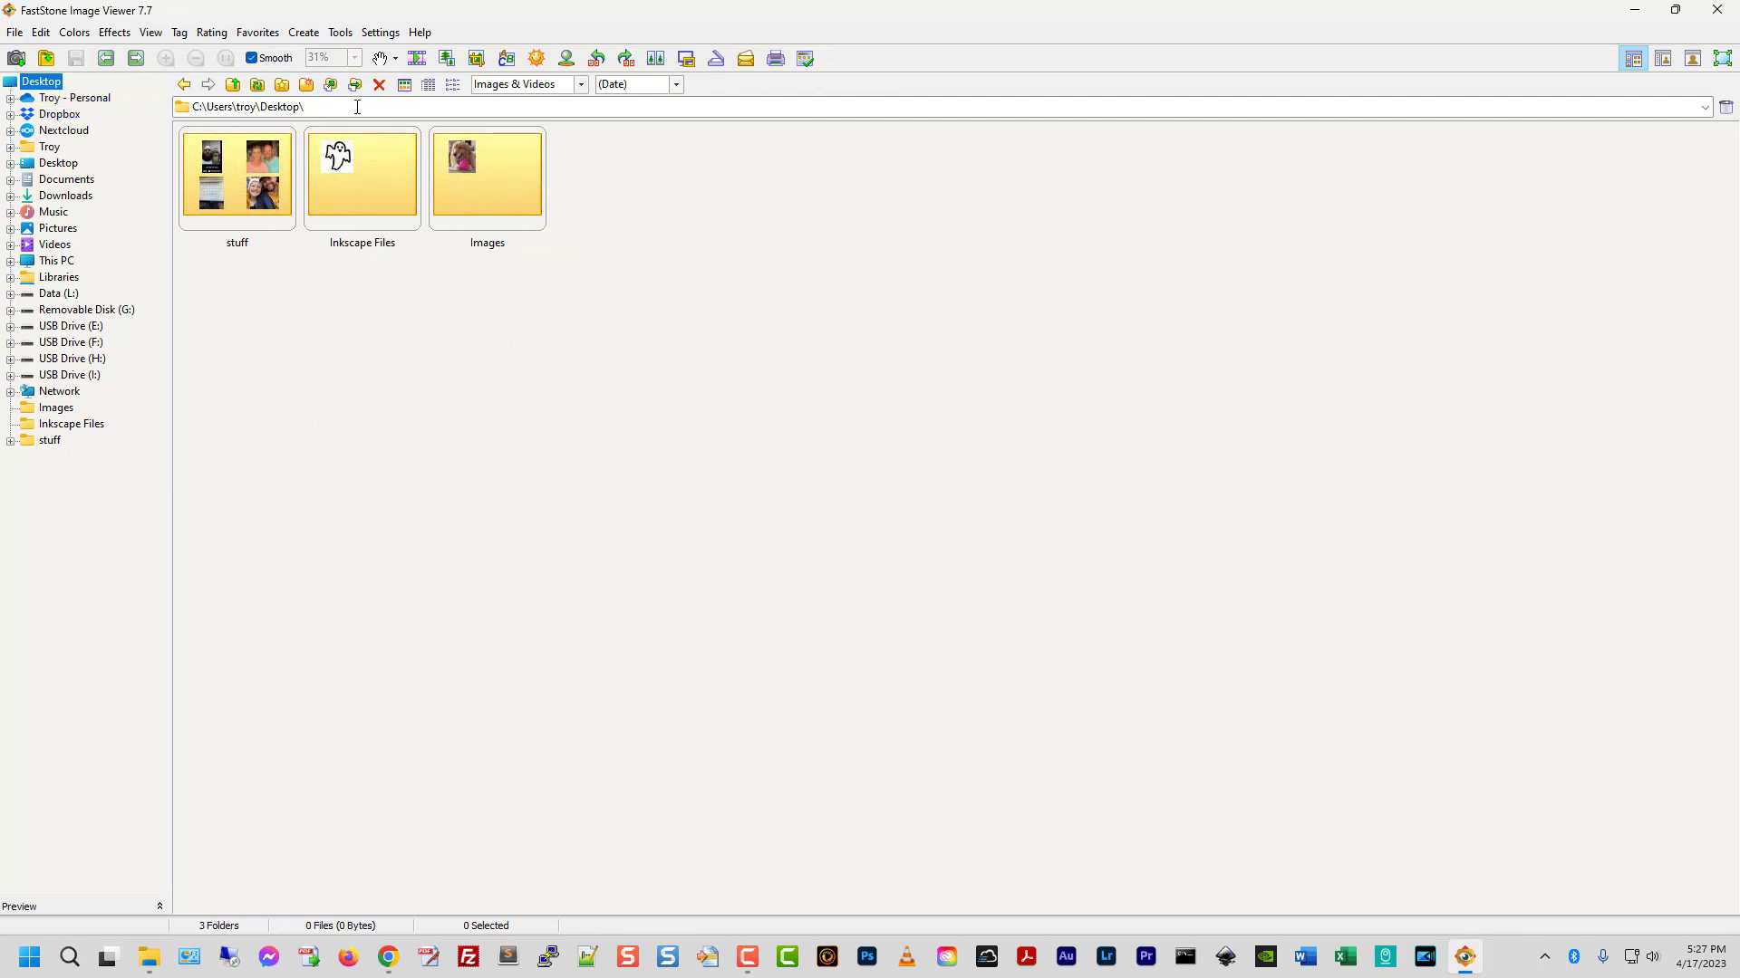
drag(305, 107, 203, 108)
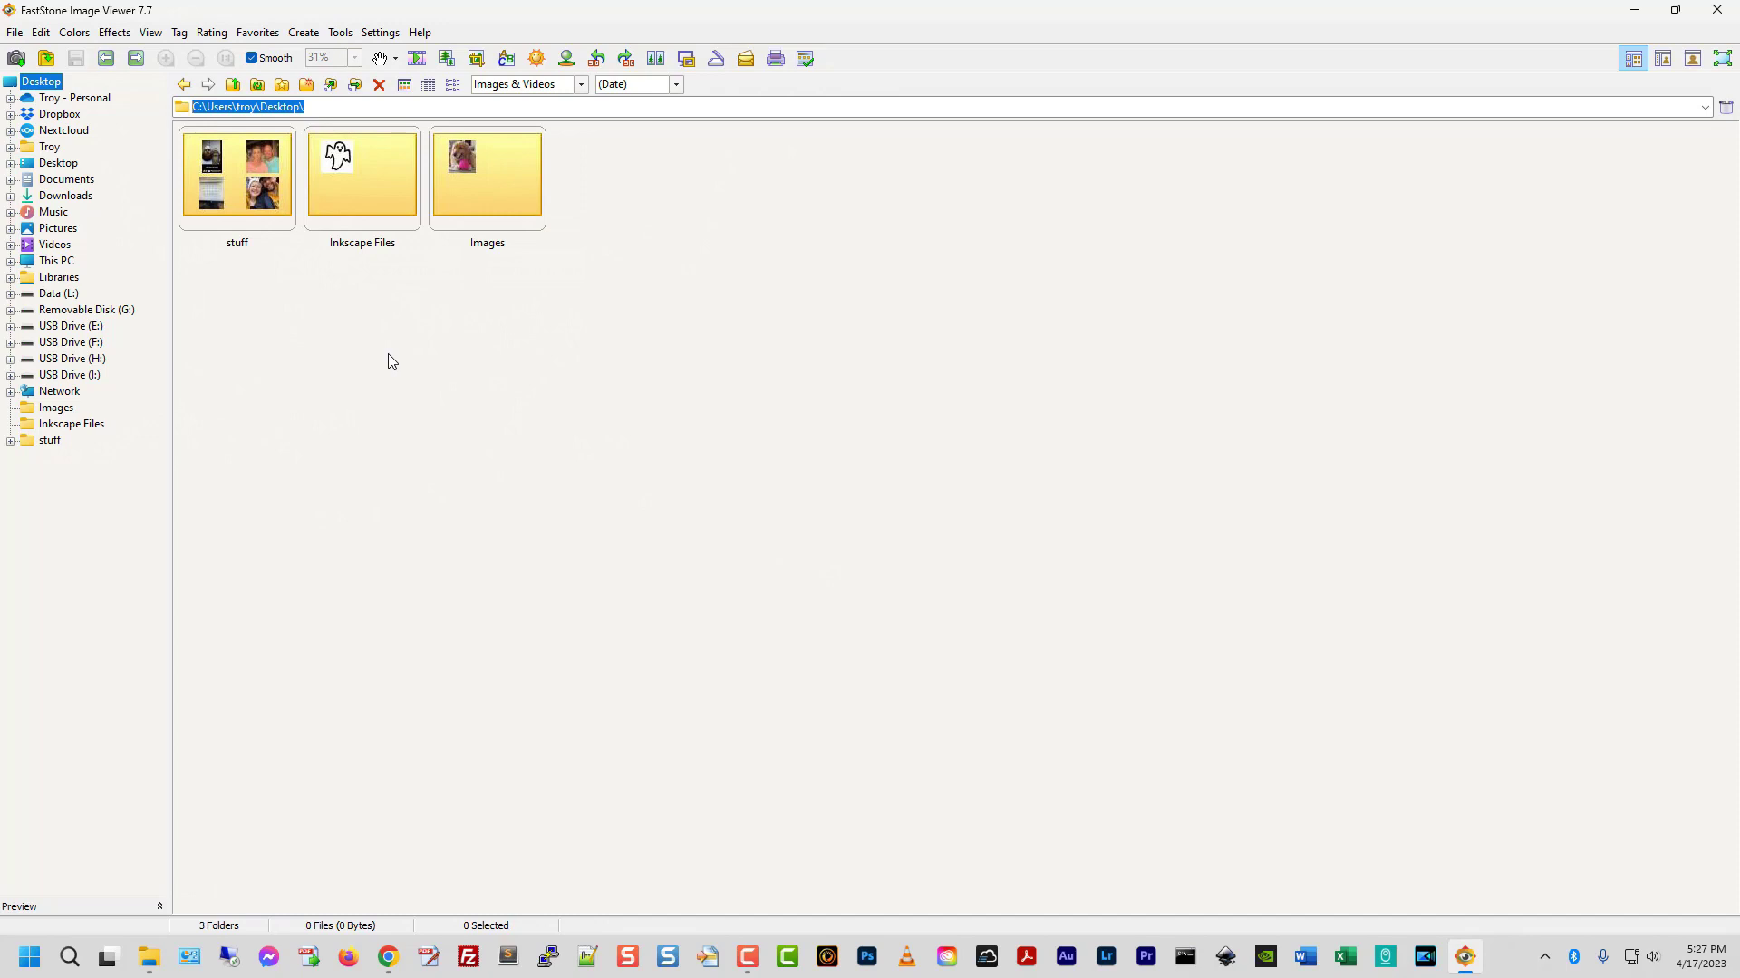
drag(305, 107, 191, 108)
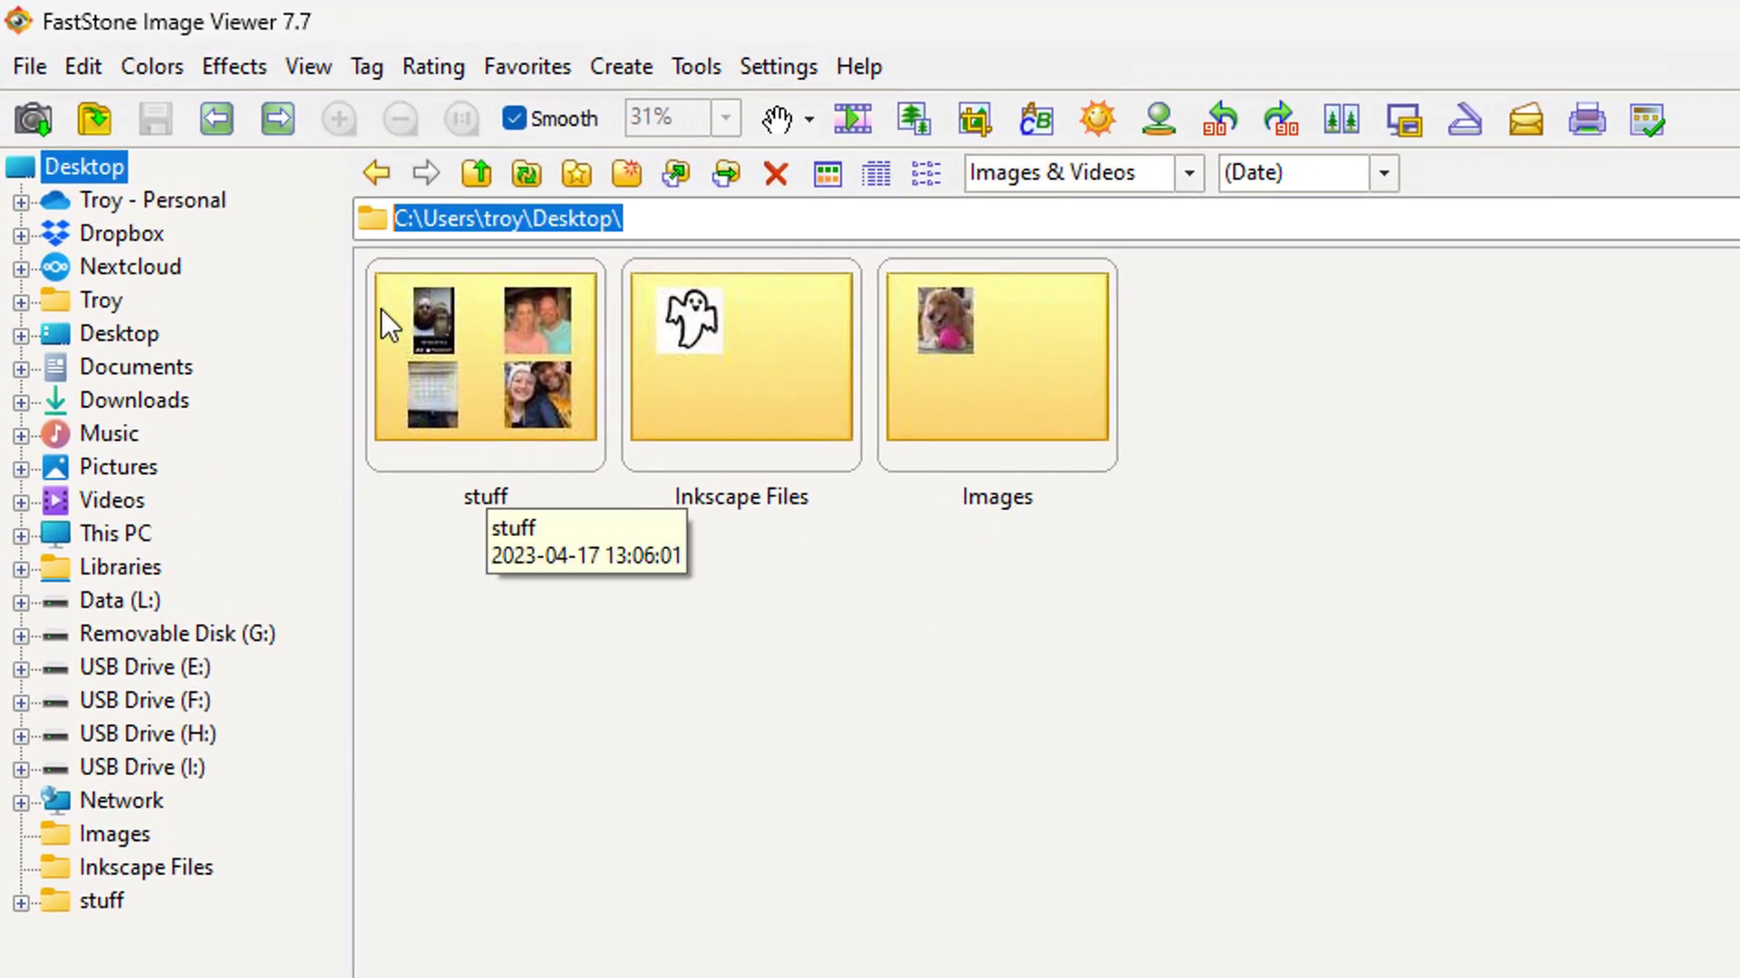
- Open the Images folder and view the dog photo 20221015_134659.jpg full screen at 100%
double_click(1012, 372)
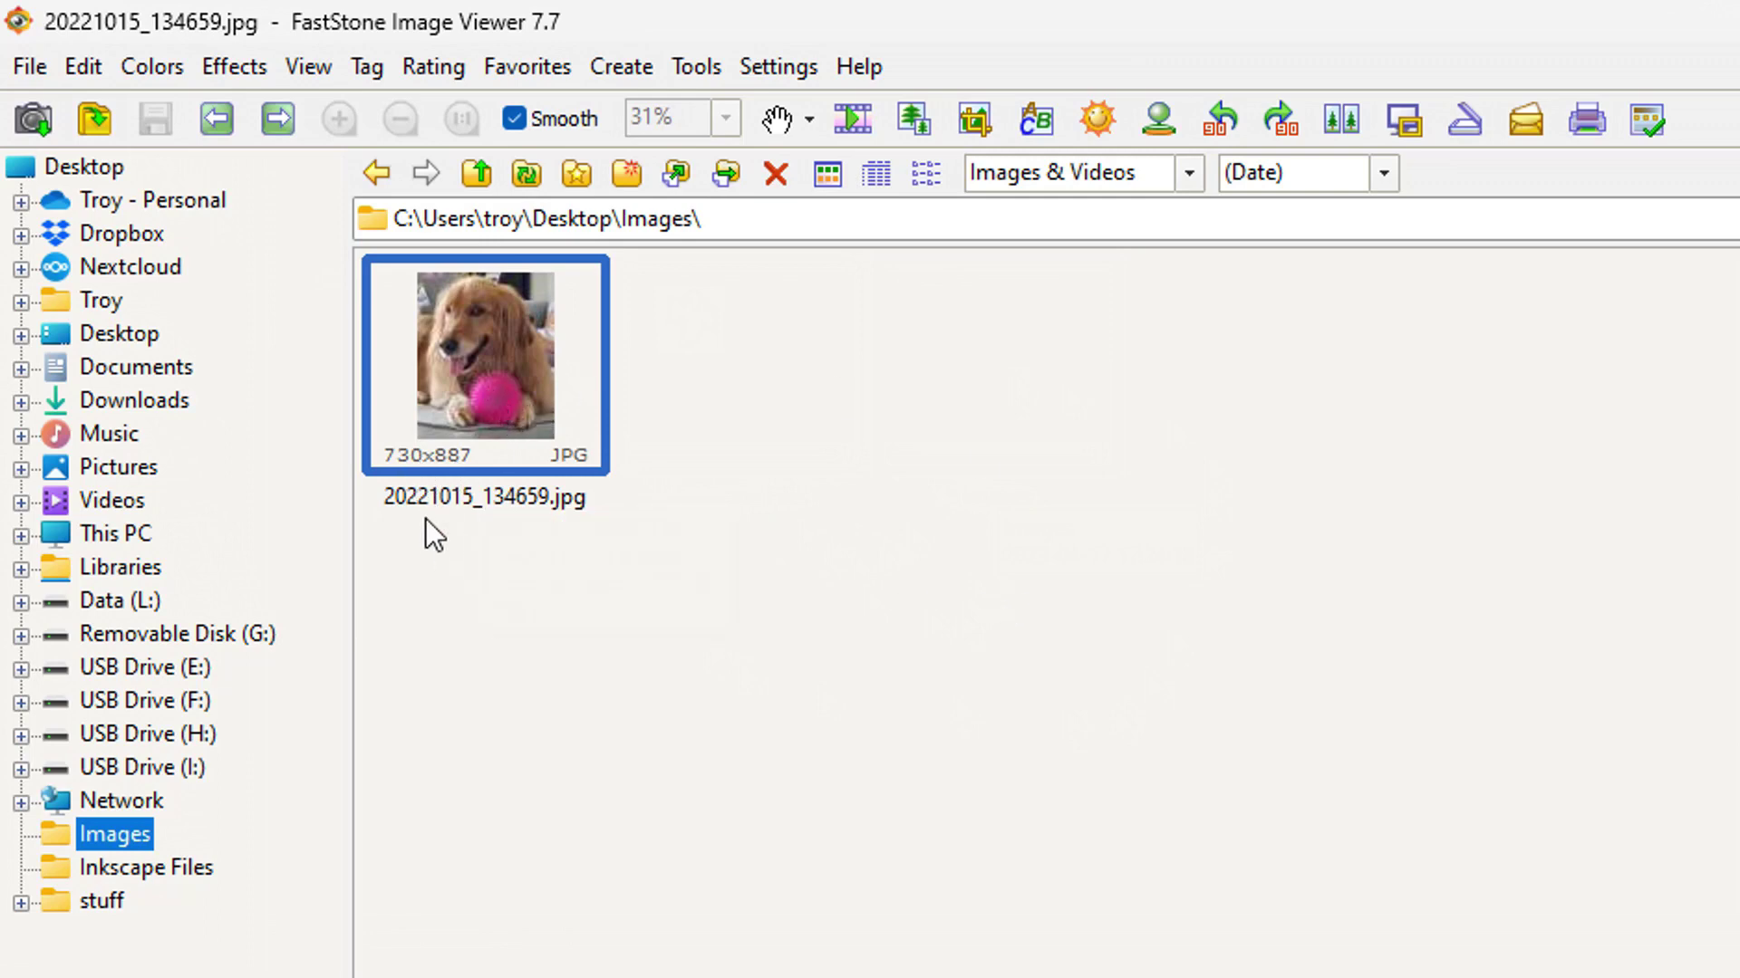
drag(744, 225, 281, 237)
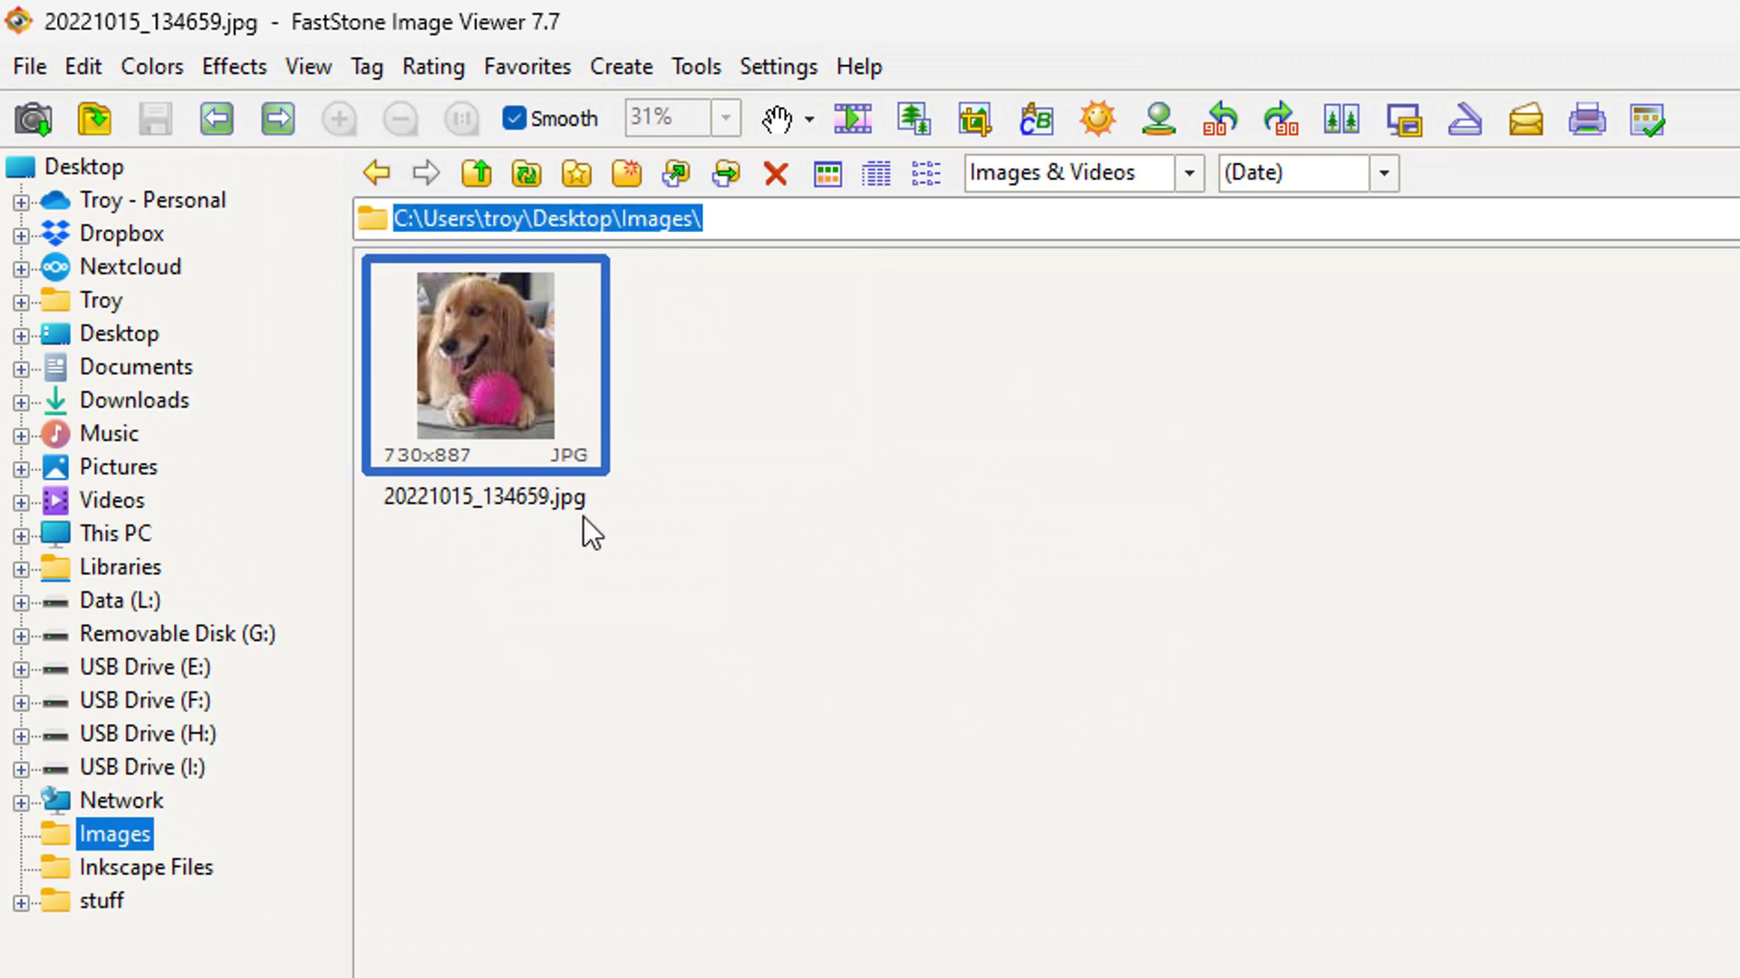
click(527, 390)
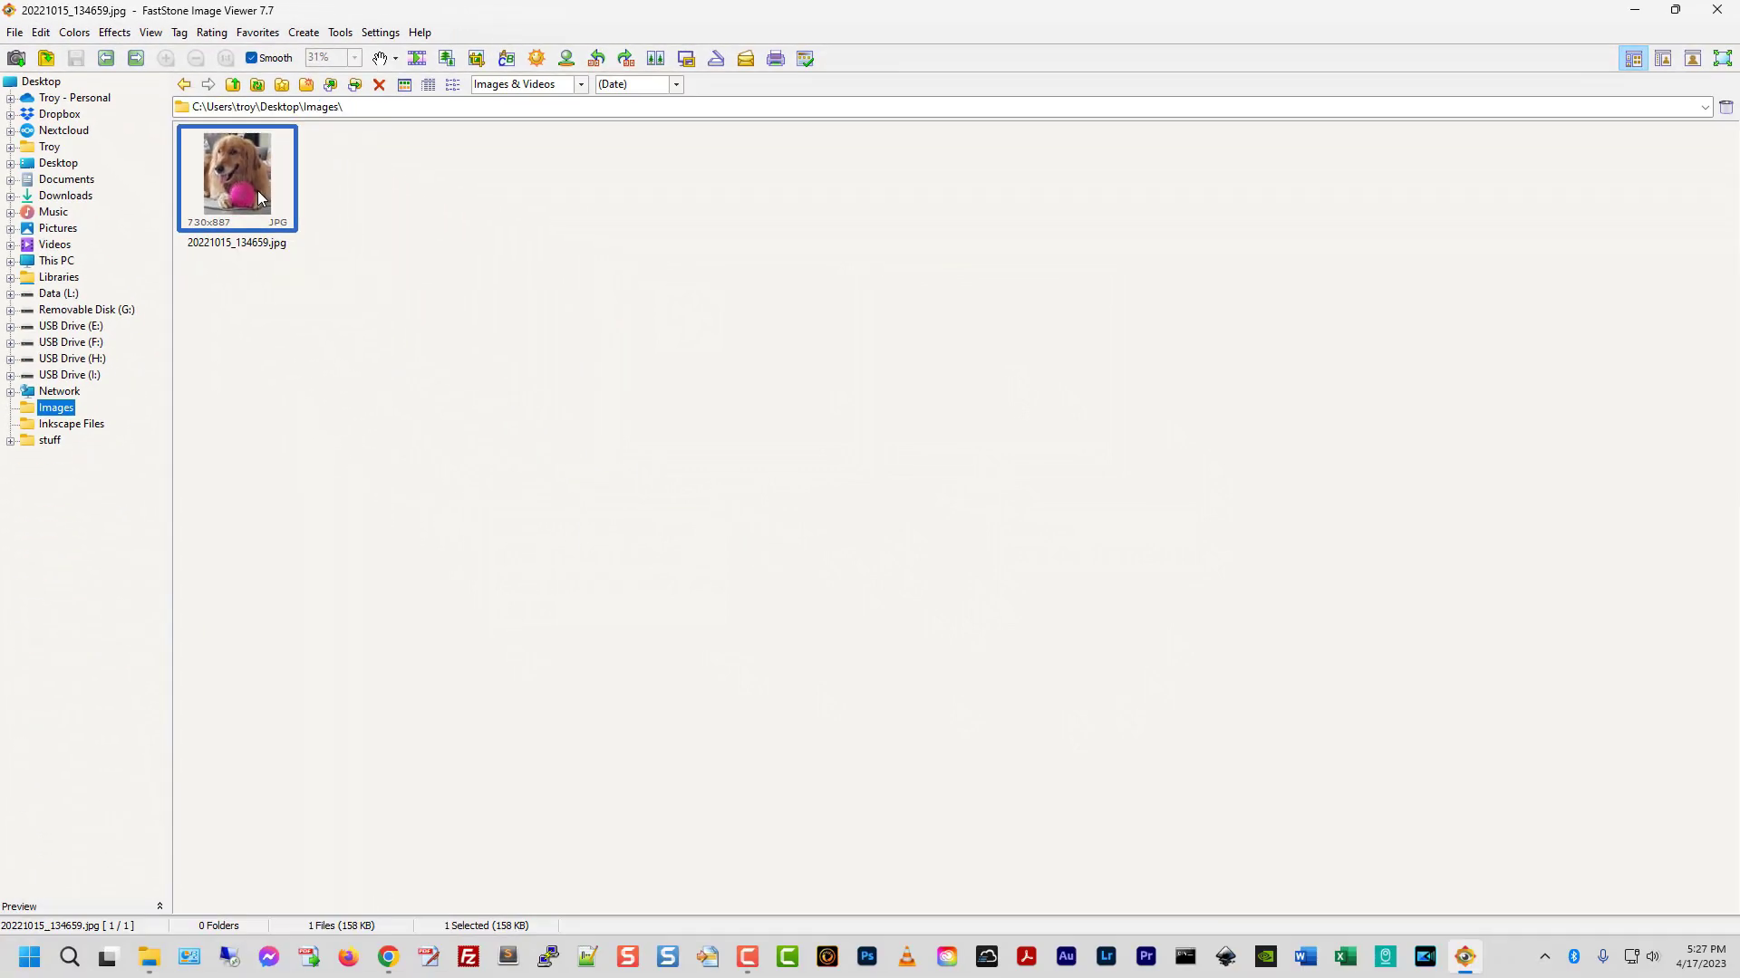
double_click(259, 195)
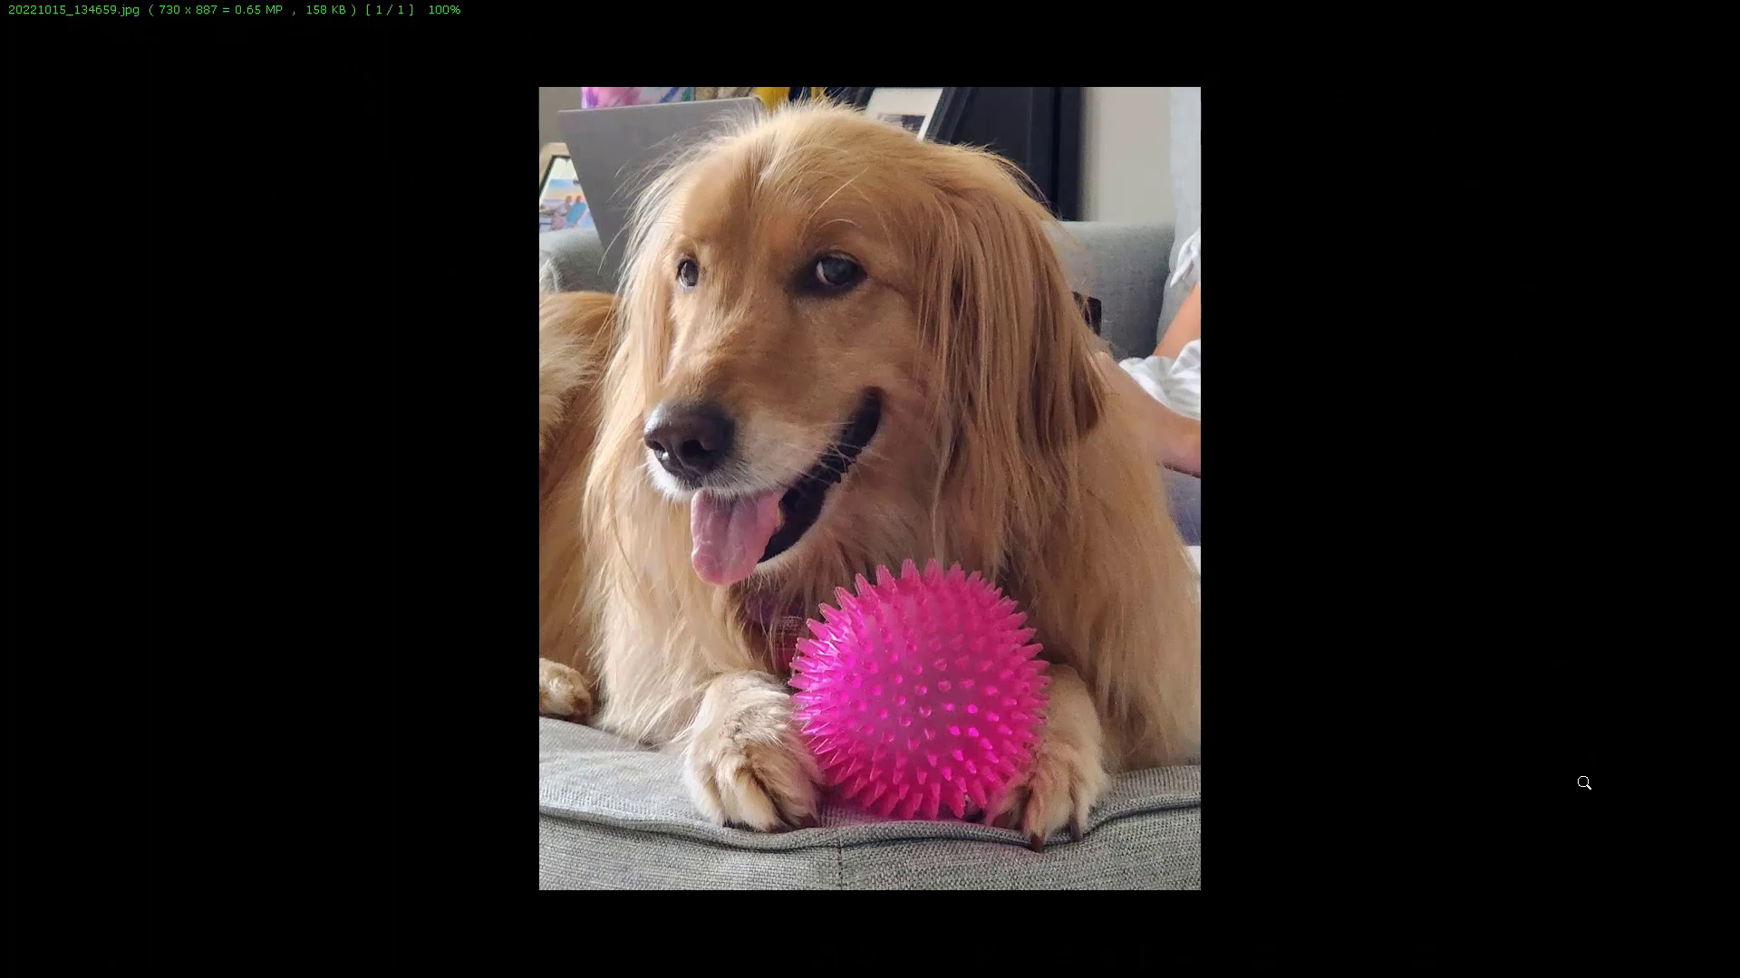
- Exit full screen and choose View > Layout > Windowed View
key(Escape)
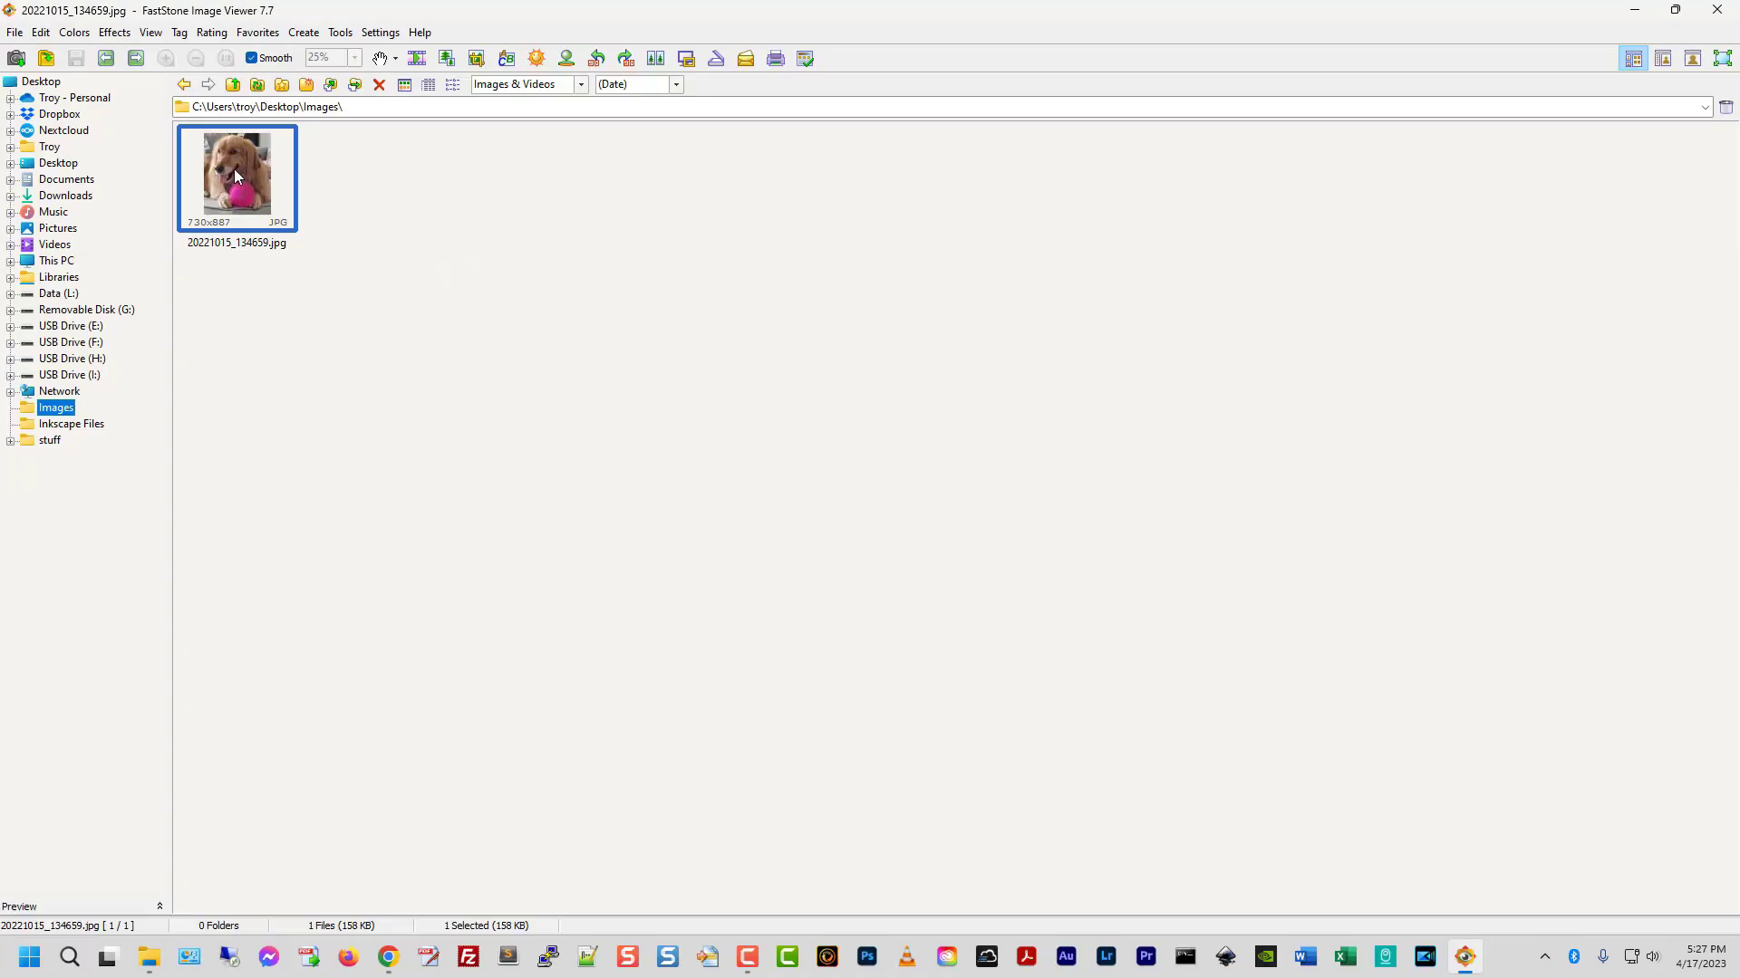
click(151, 32)
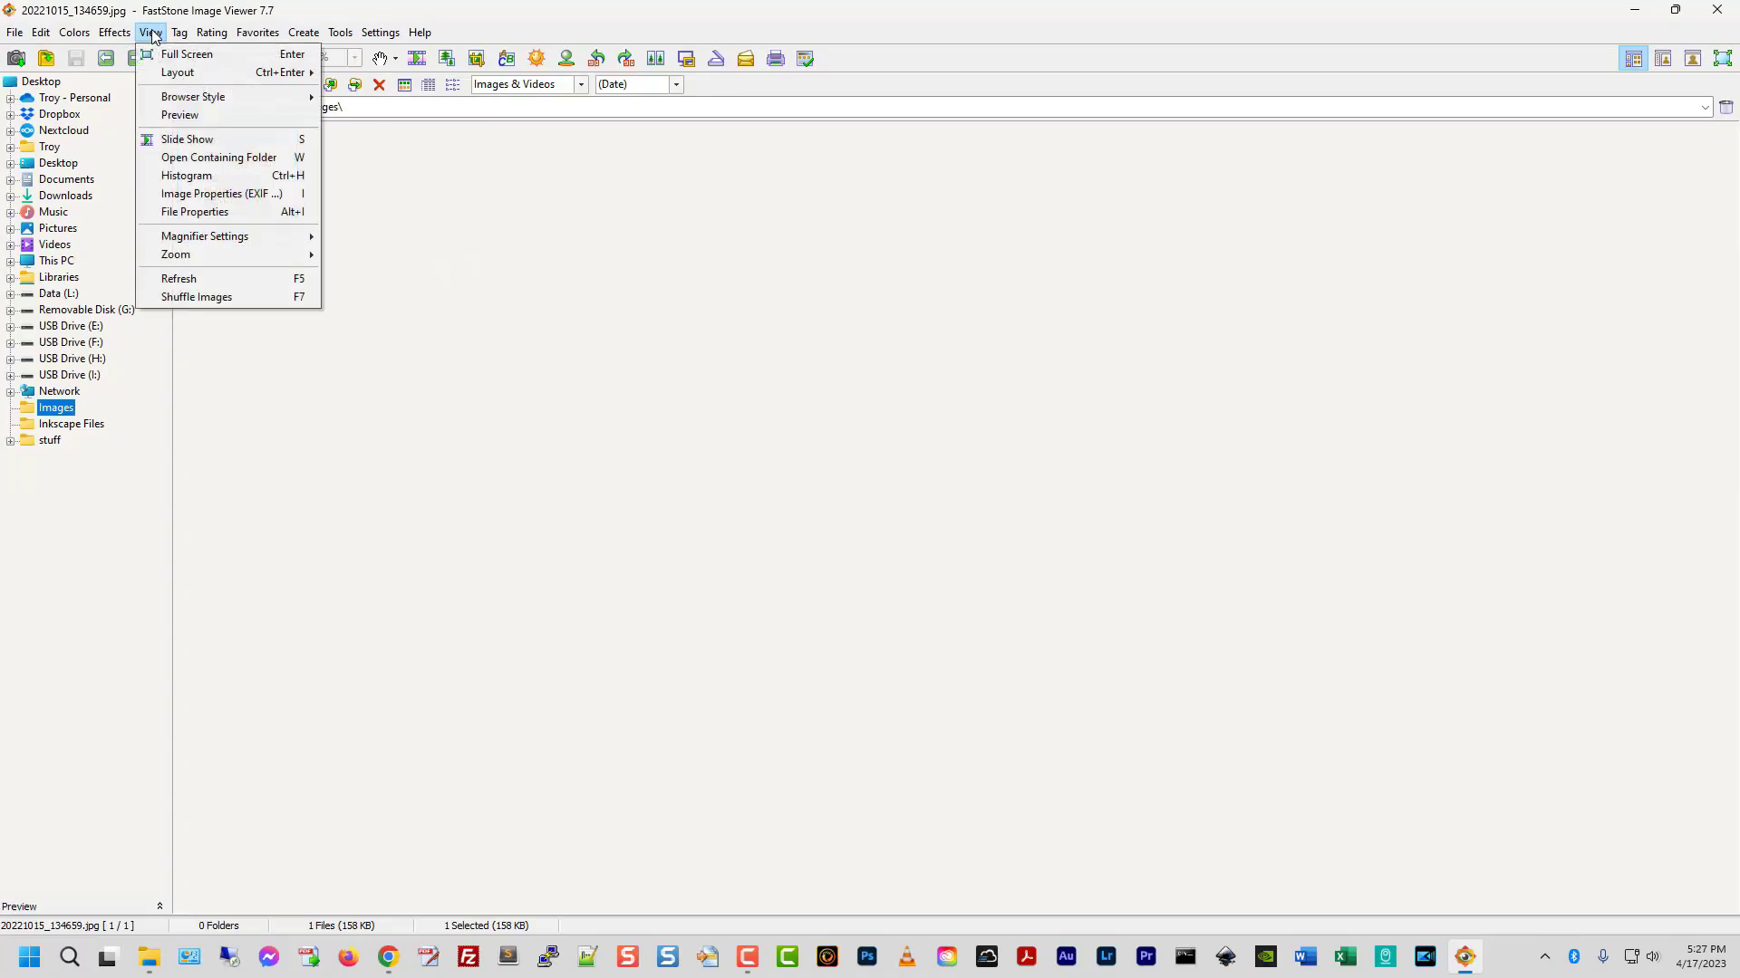
mouse_move(213, 74)
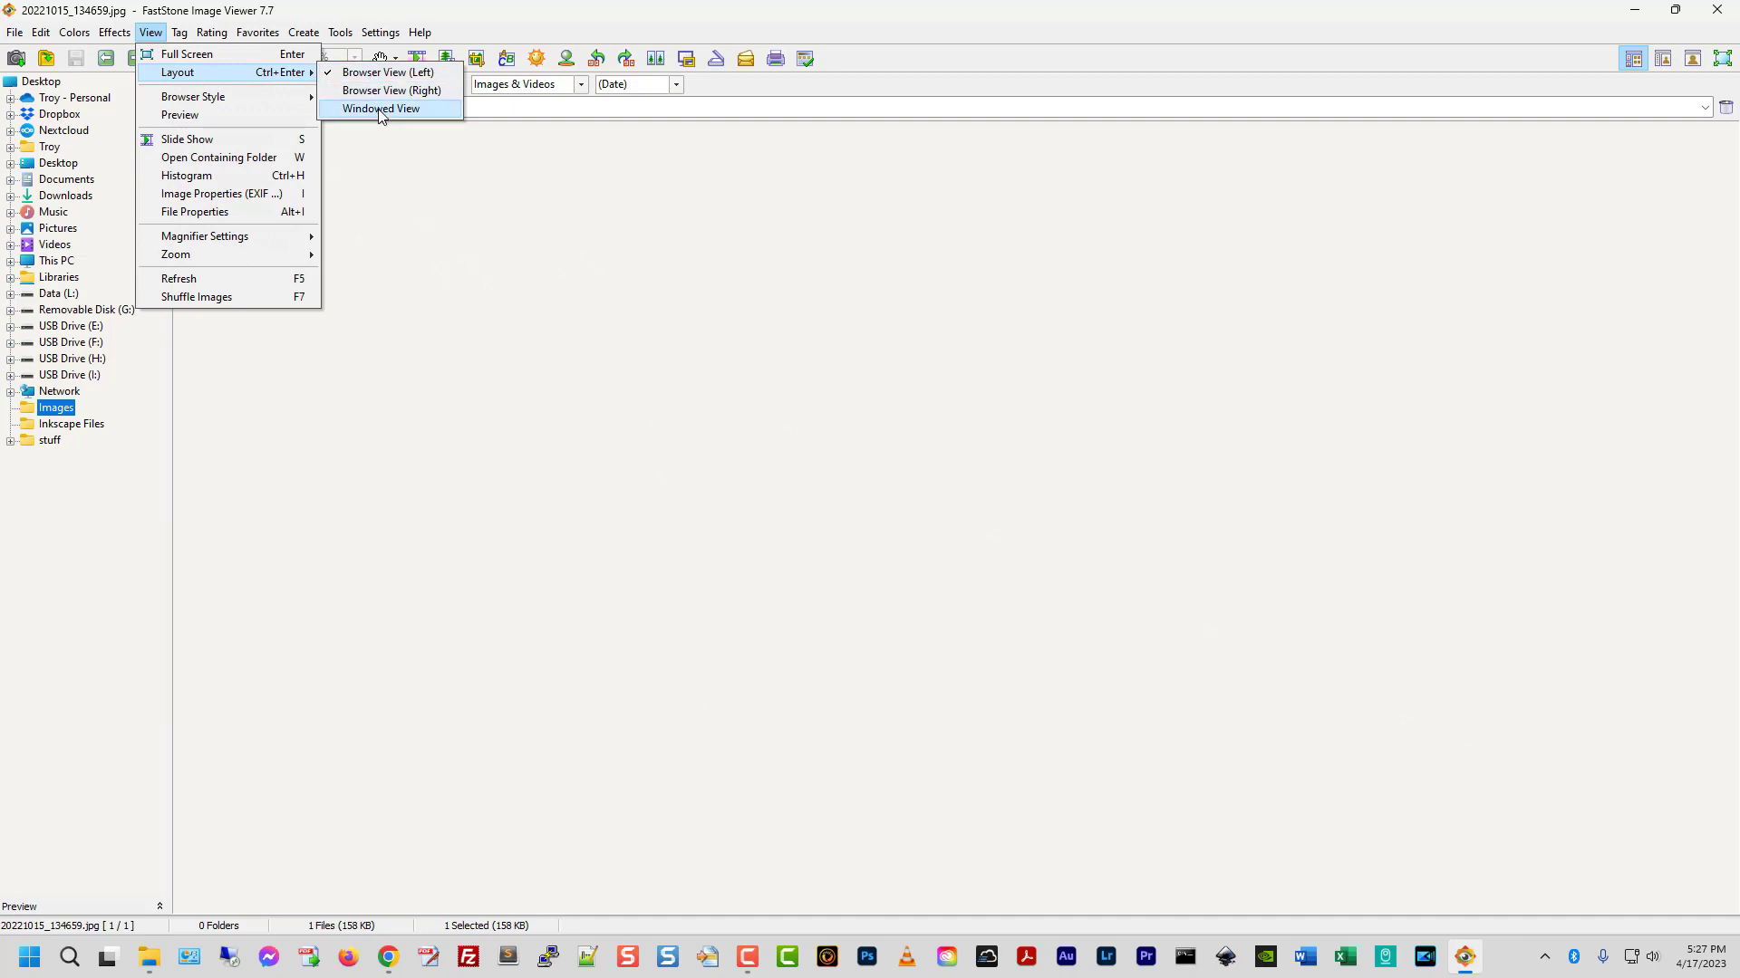
click(380, 109)
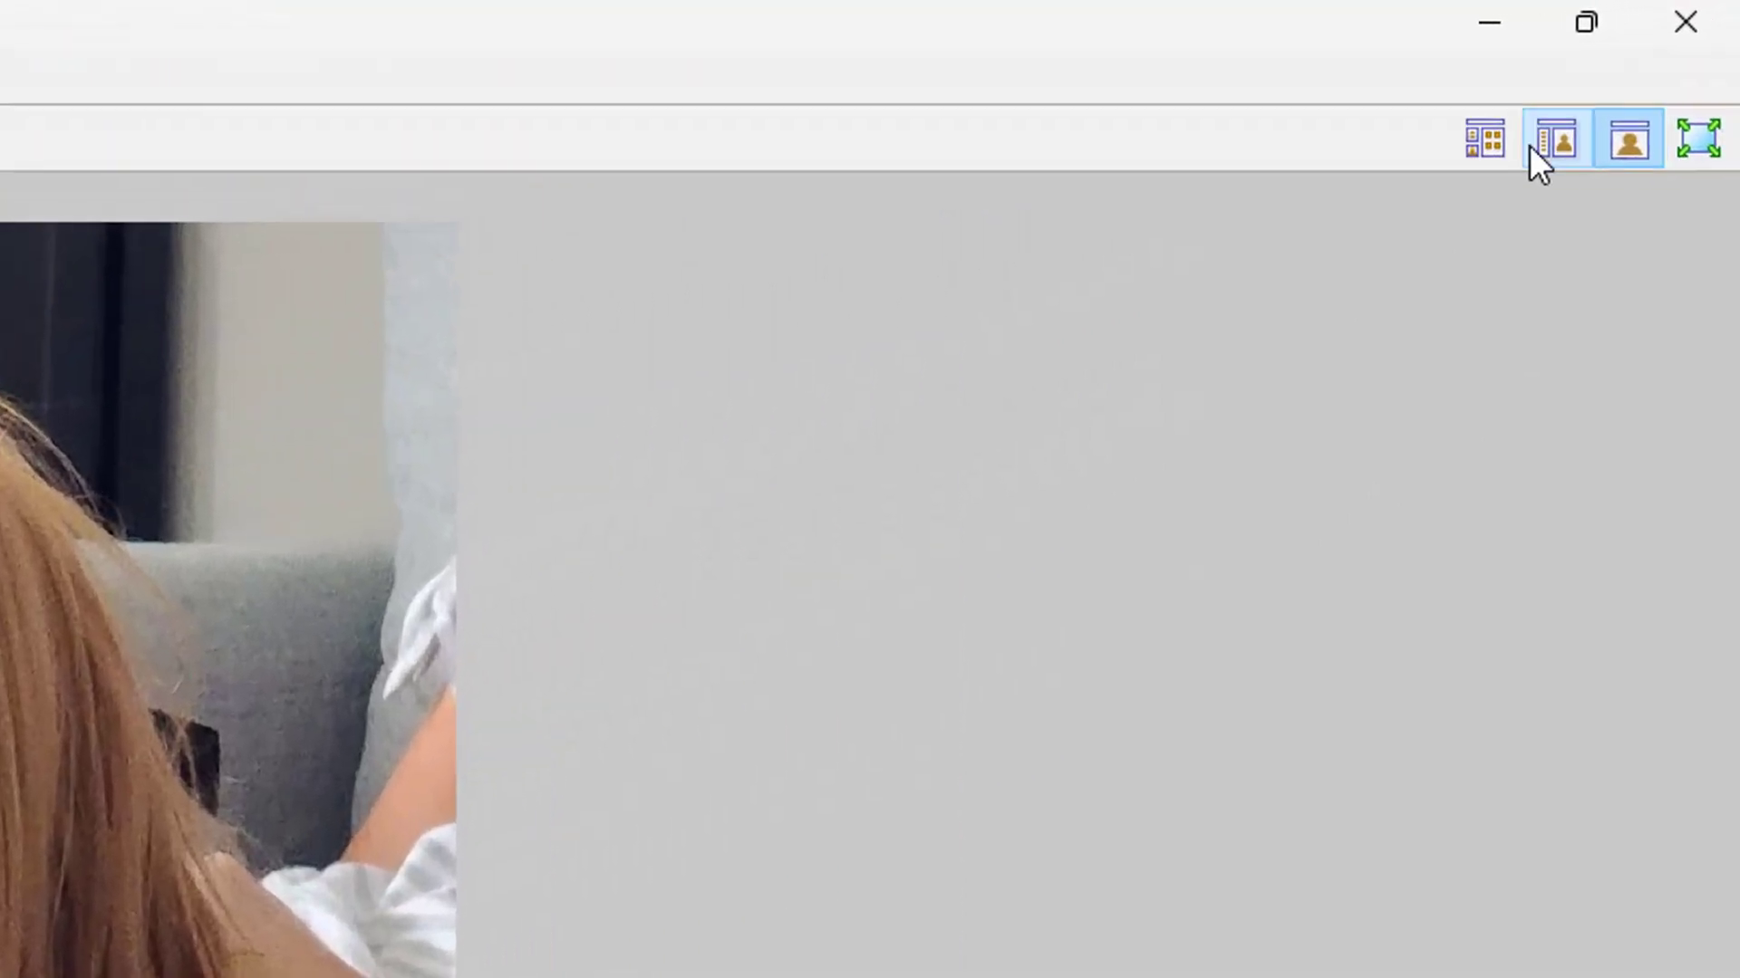
- Switch to the Browser View (Right) layout, briefly trying the left layout, then go up to Desktop
click(1540, 143)
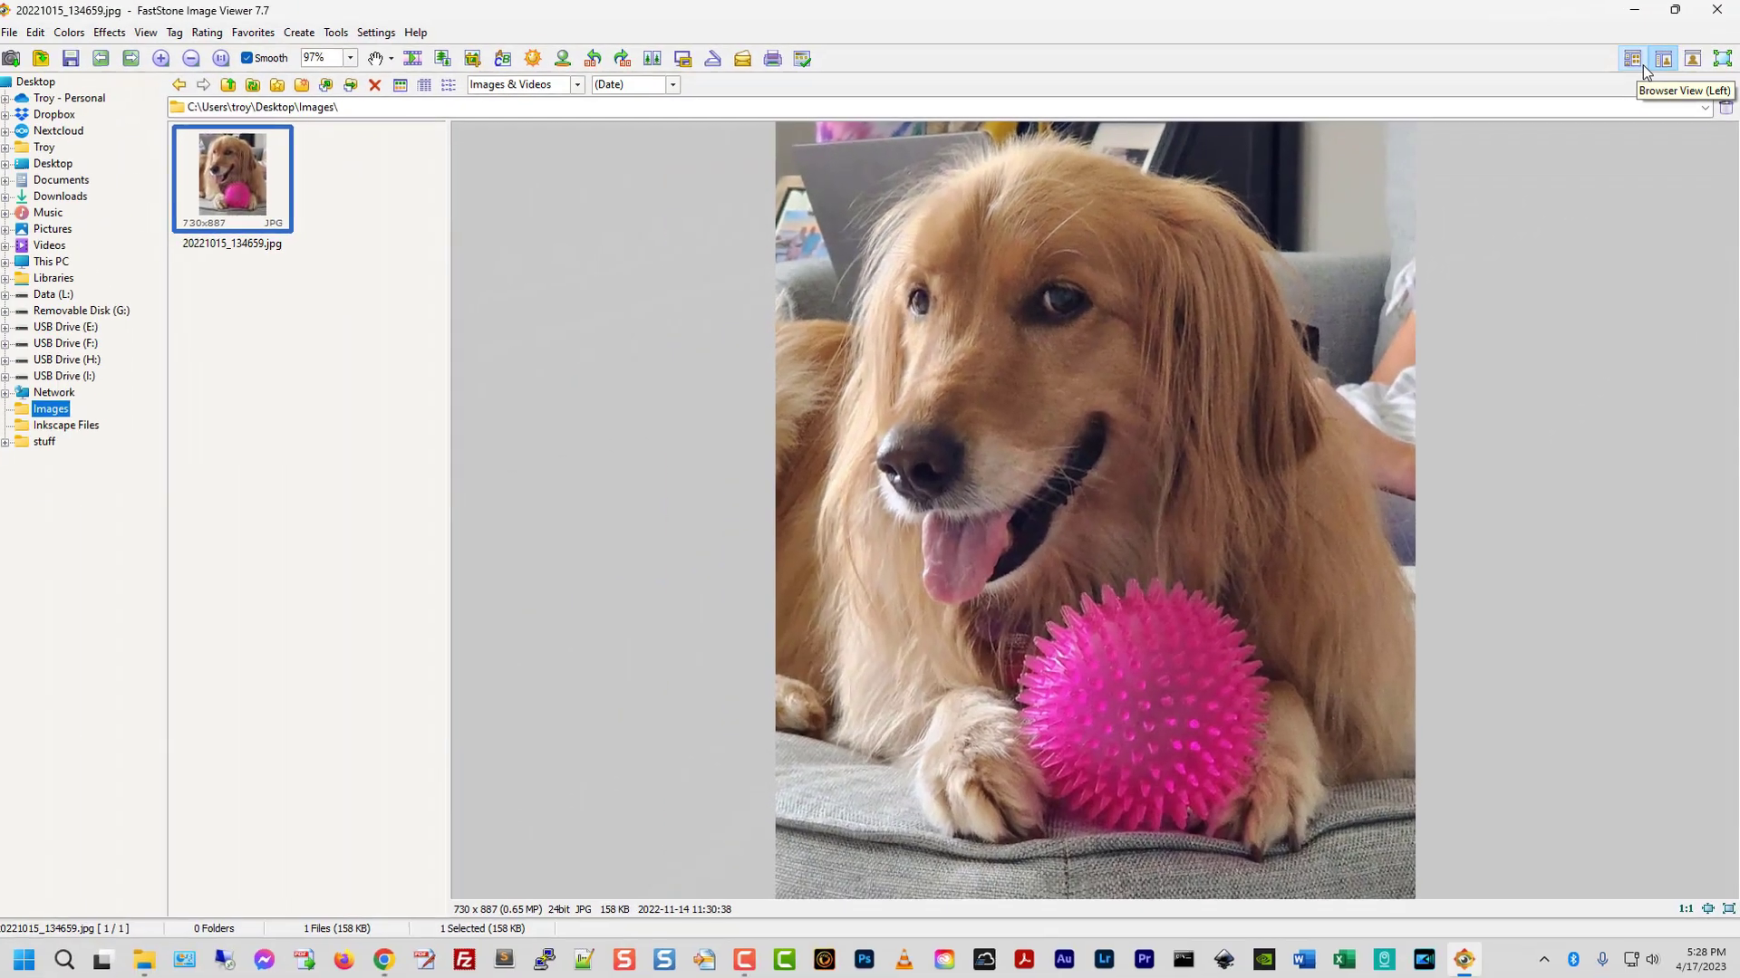
click(1635, 61)
click(1663, 60)
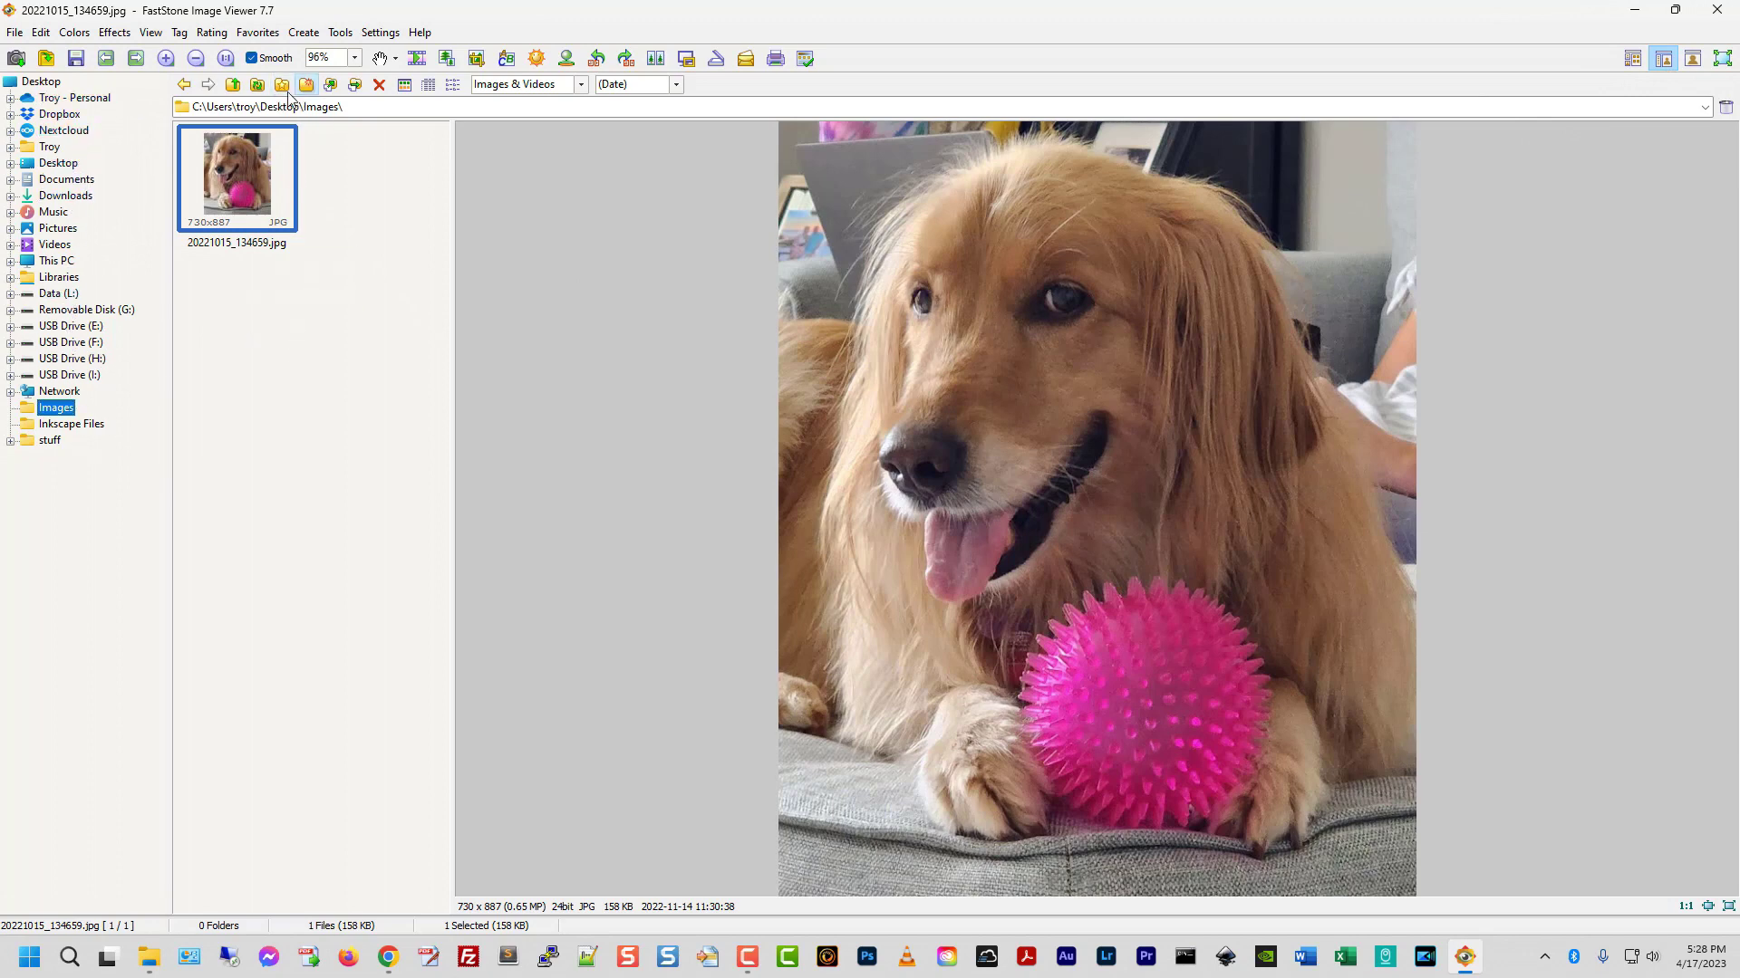
click(233, 85)
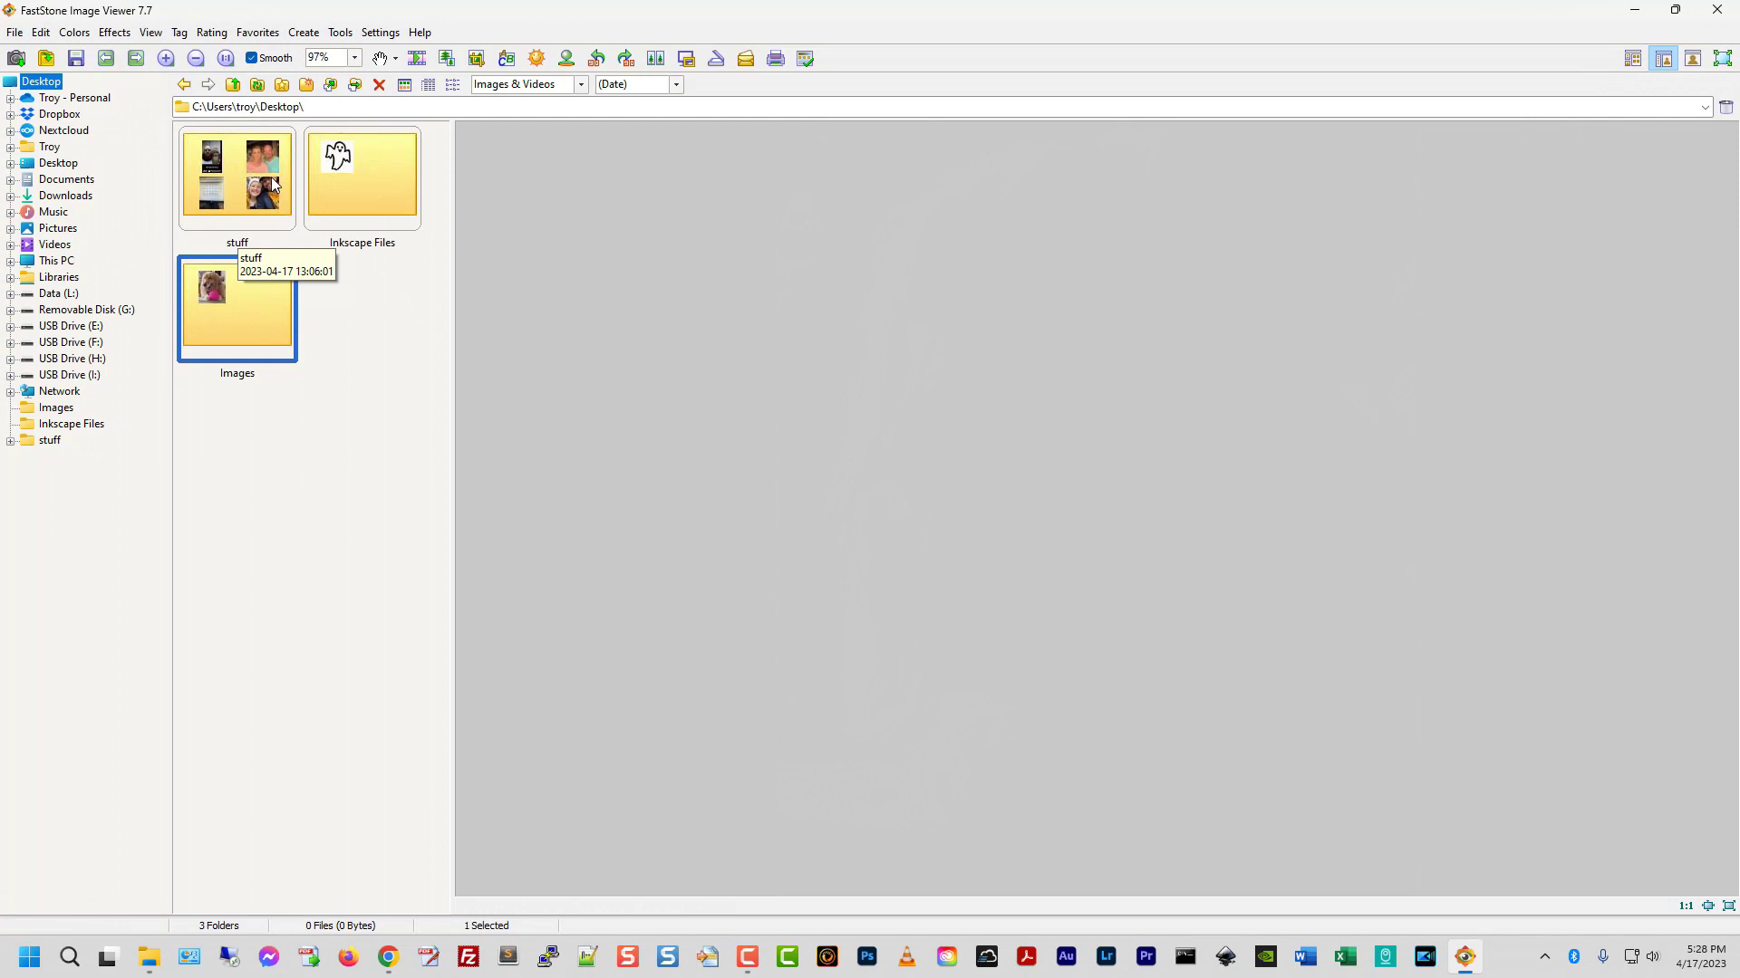
- Visit Inkscape Files, return to Images, and show the dog photo alone in Windowed View
double_click(357, 161)
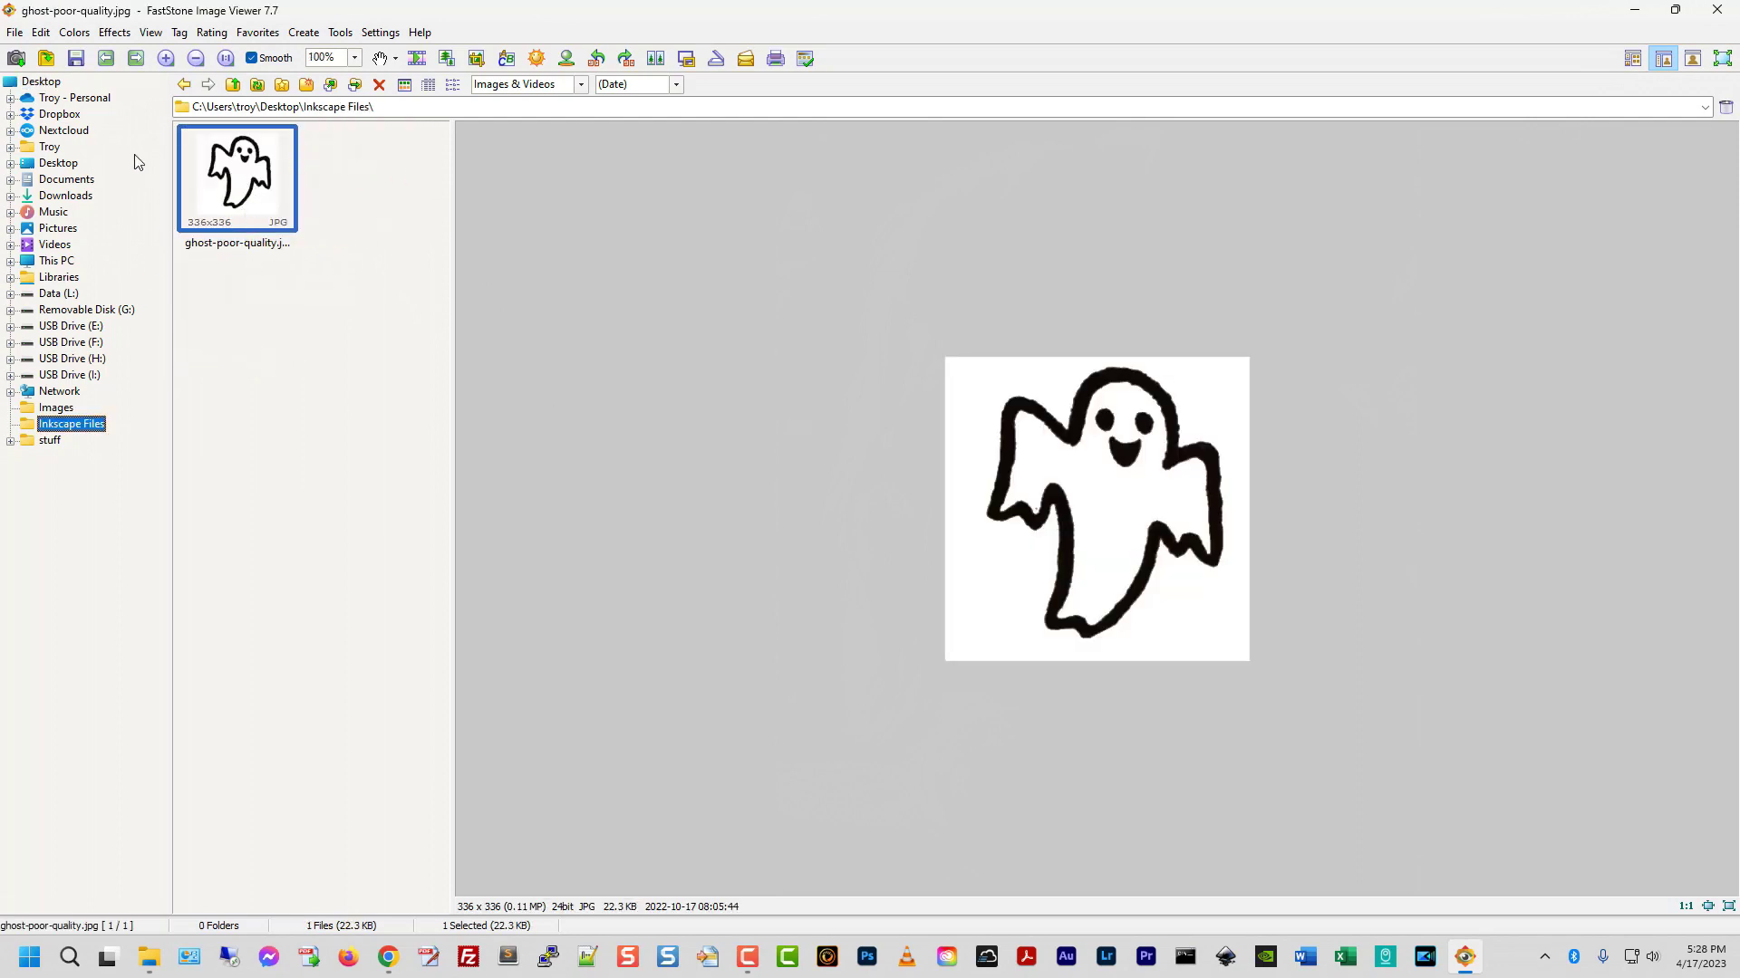
click(233, 84)
double_click(230, 317)
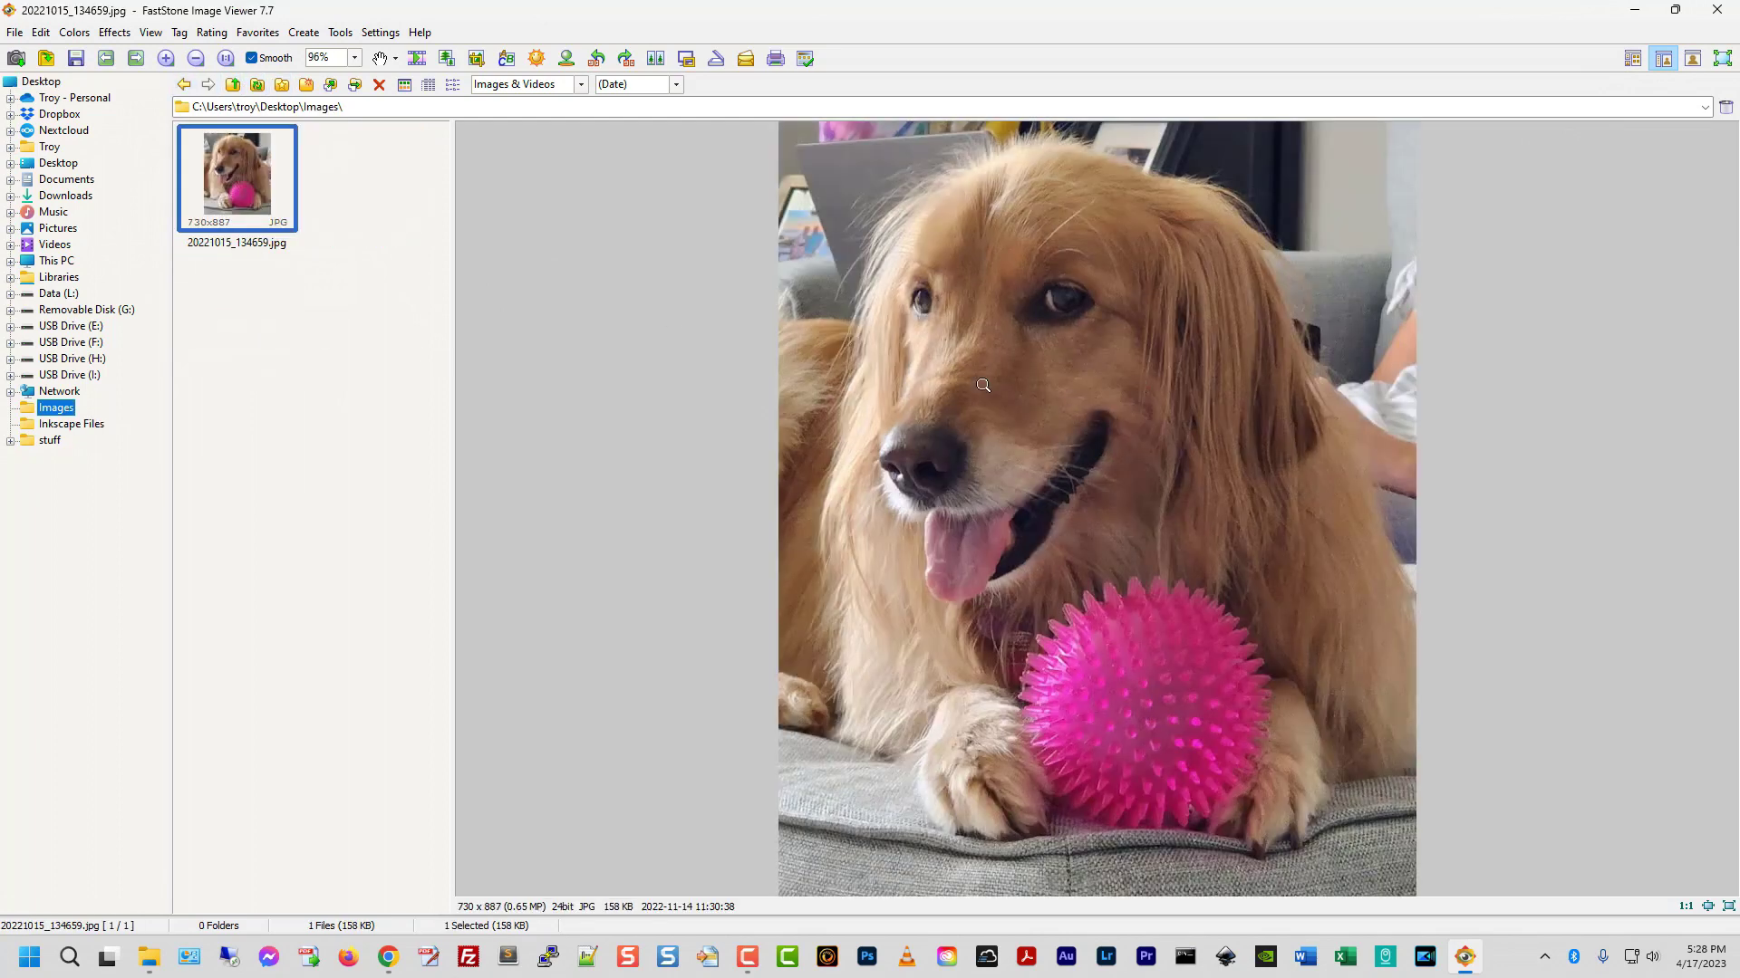
click(1692, 58)
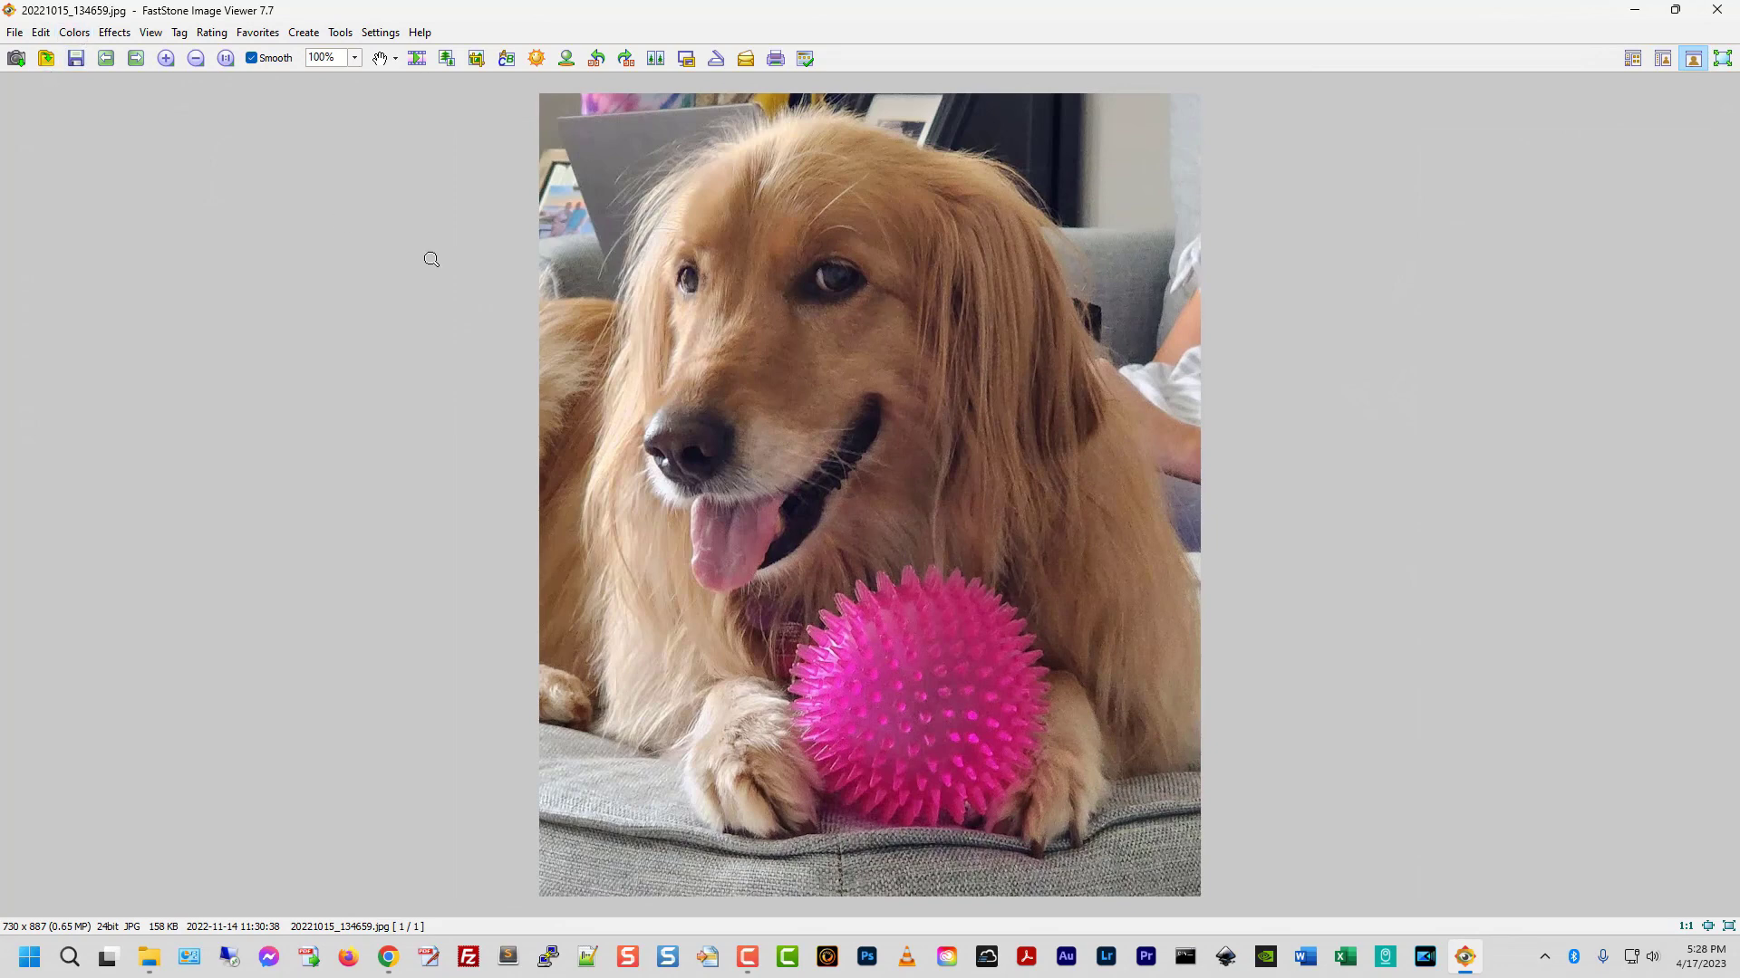
- Return to the browser layout on Images and choose View > Layout > Browser View (Right) for a 97% preview
click(1722, 58)
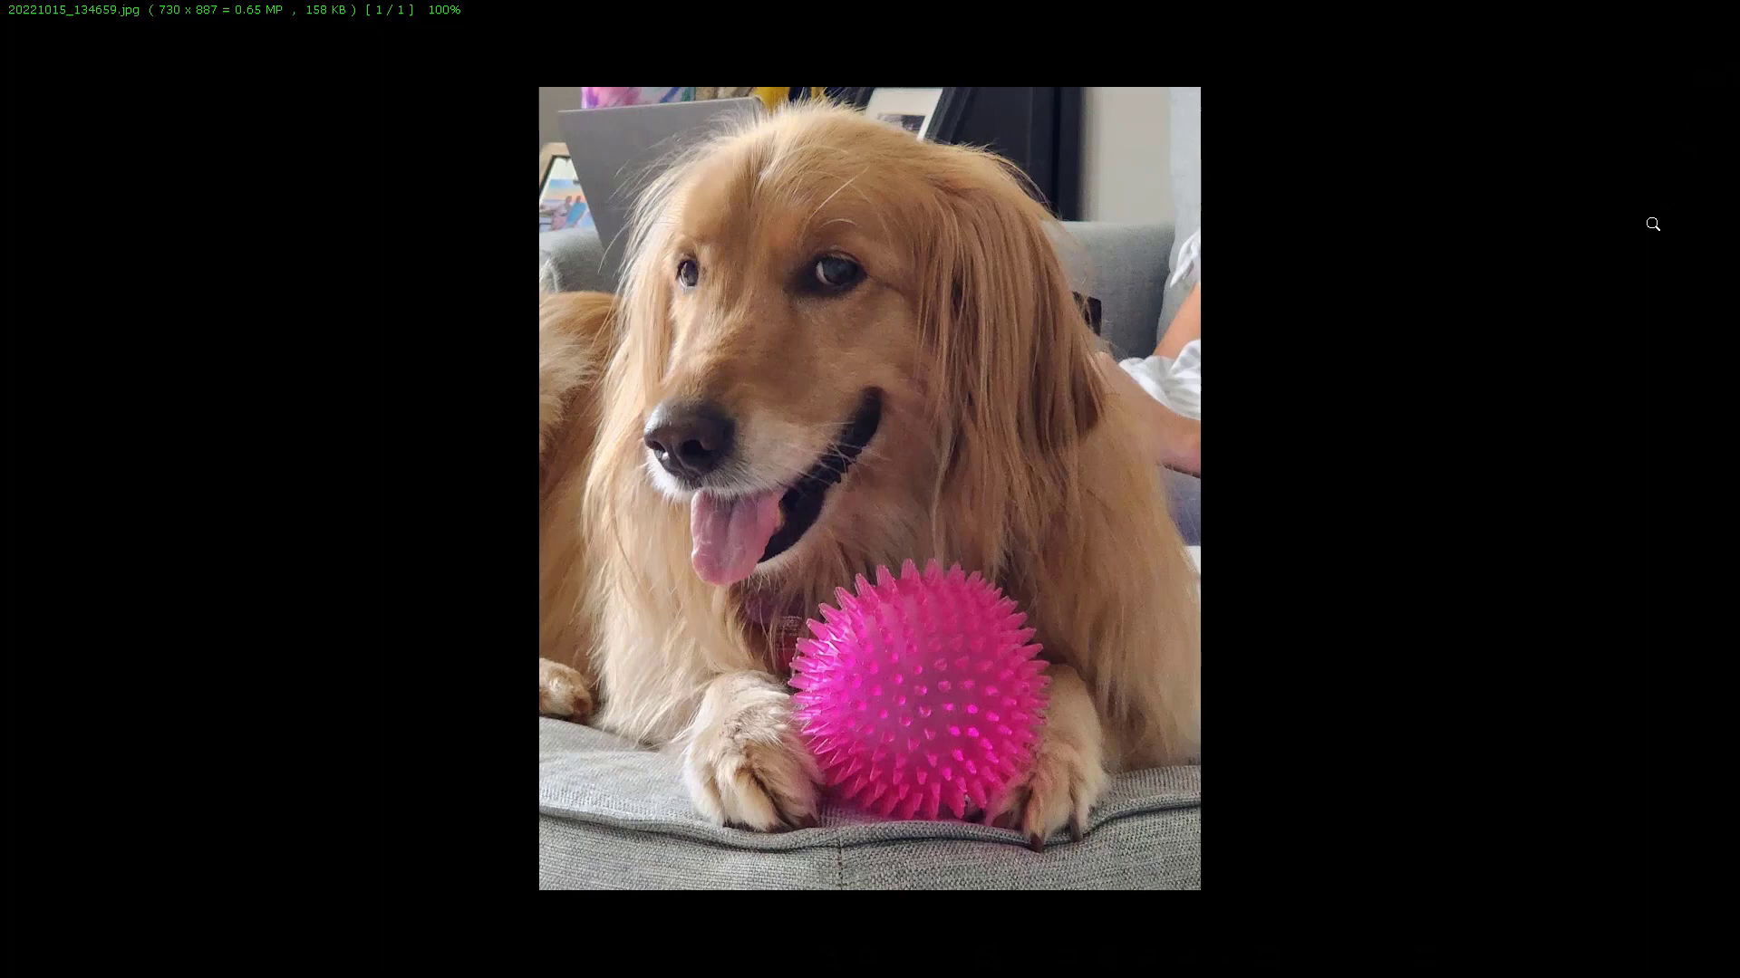
key(Return)
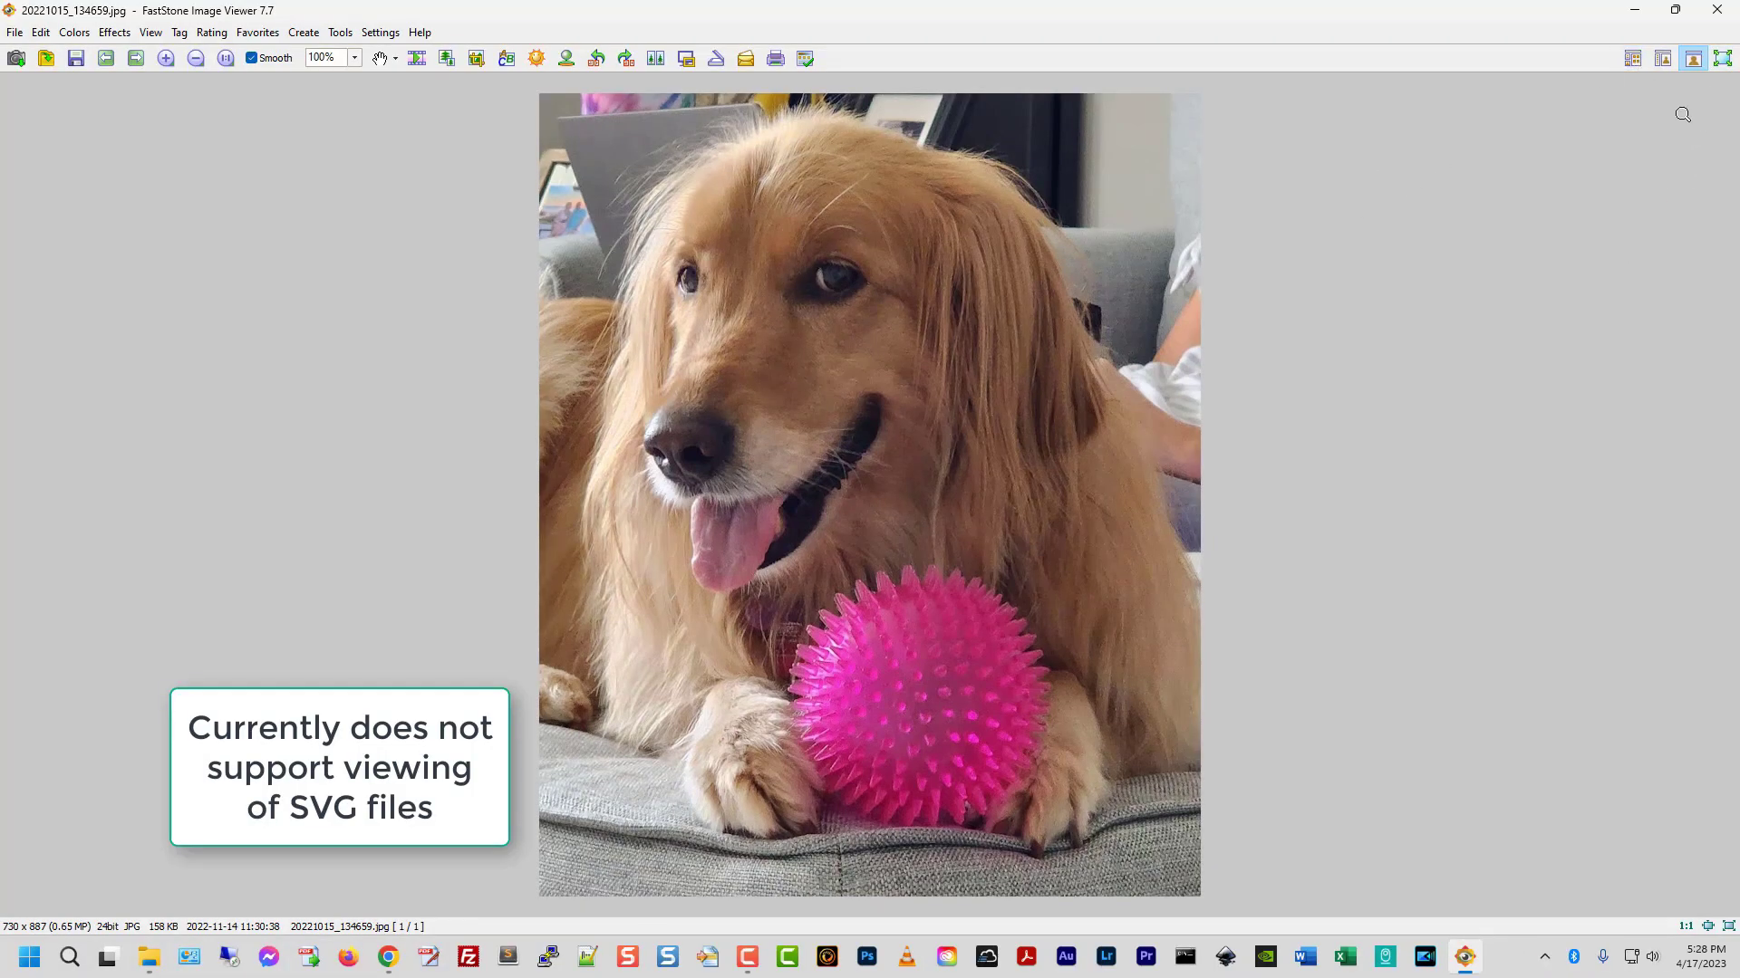
click(1659, 64)
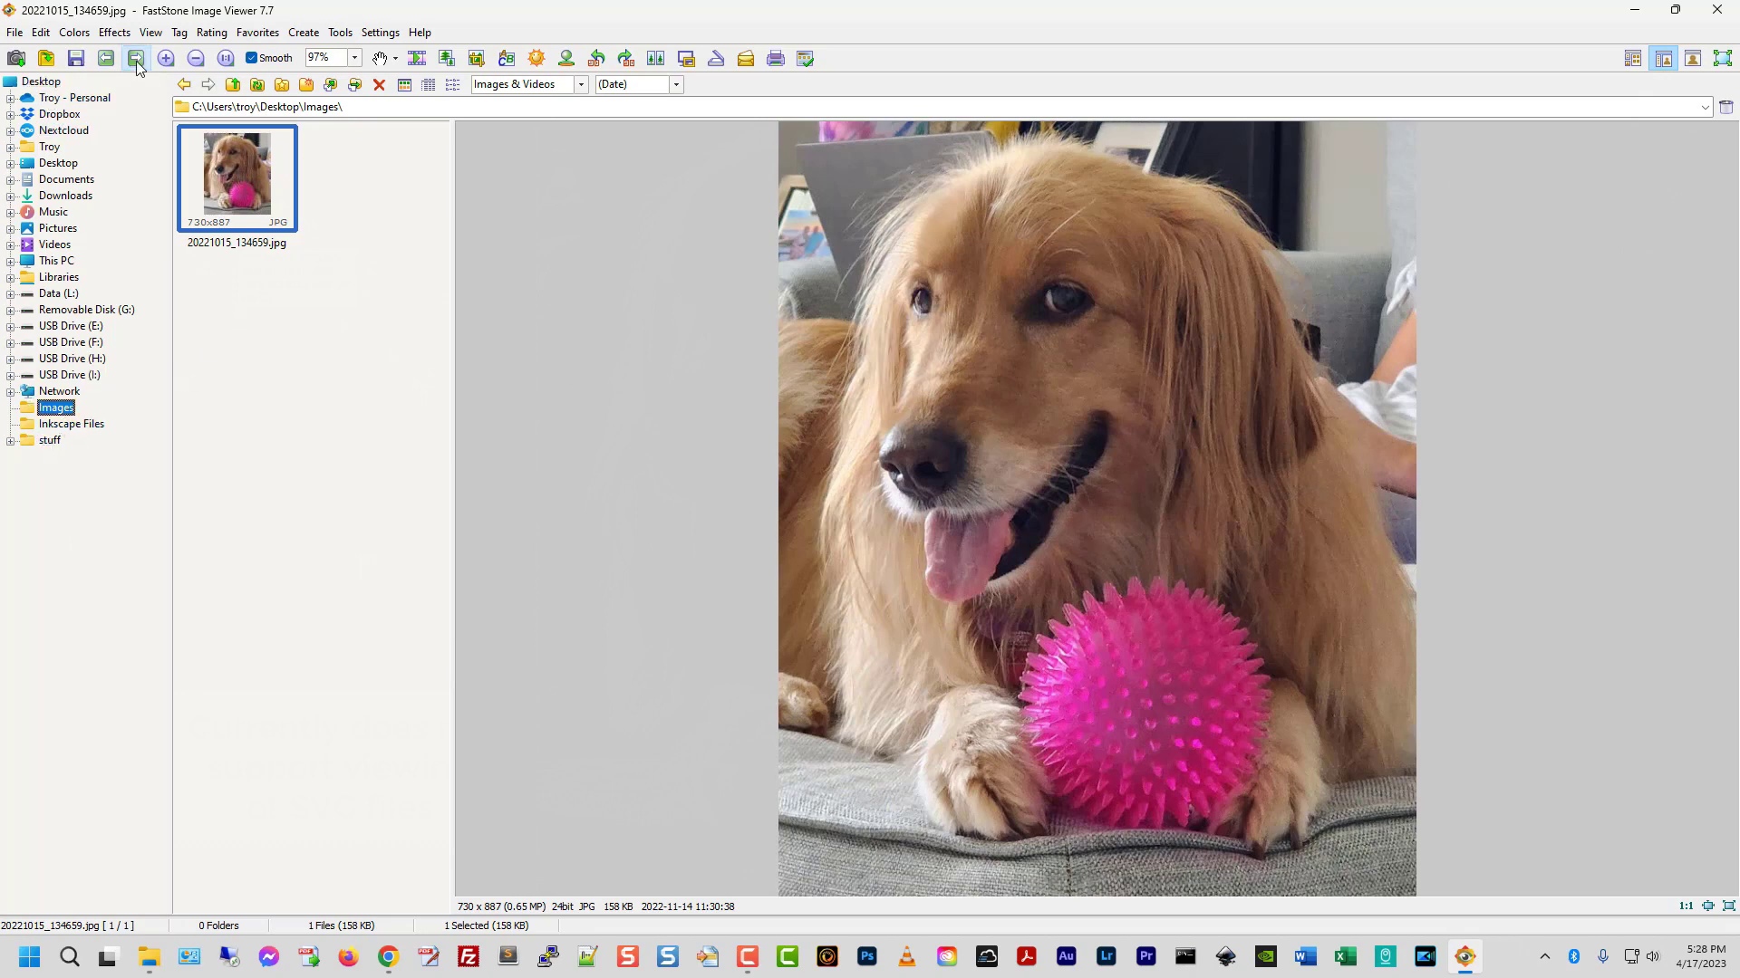
click(147, 34)
mouse_move(185, 74)
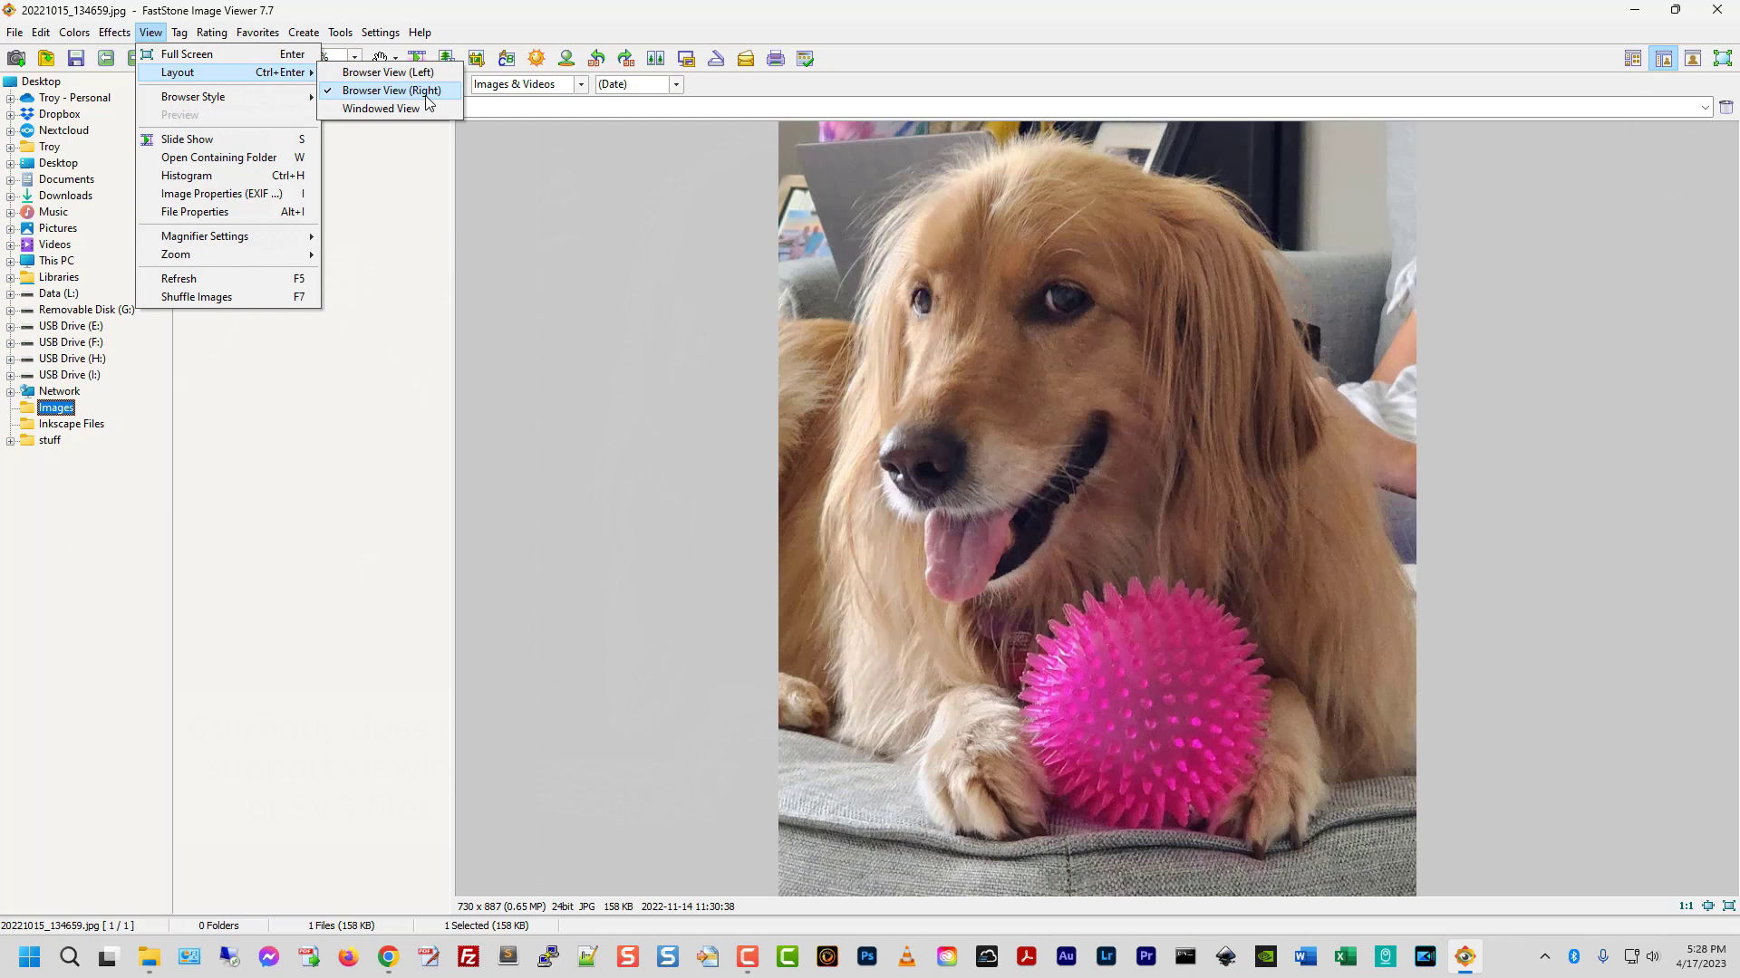
click(577, 287)
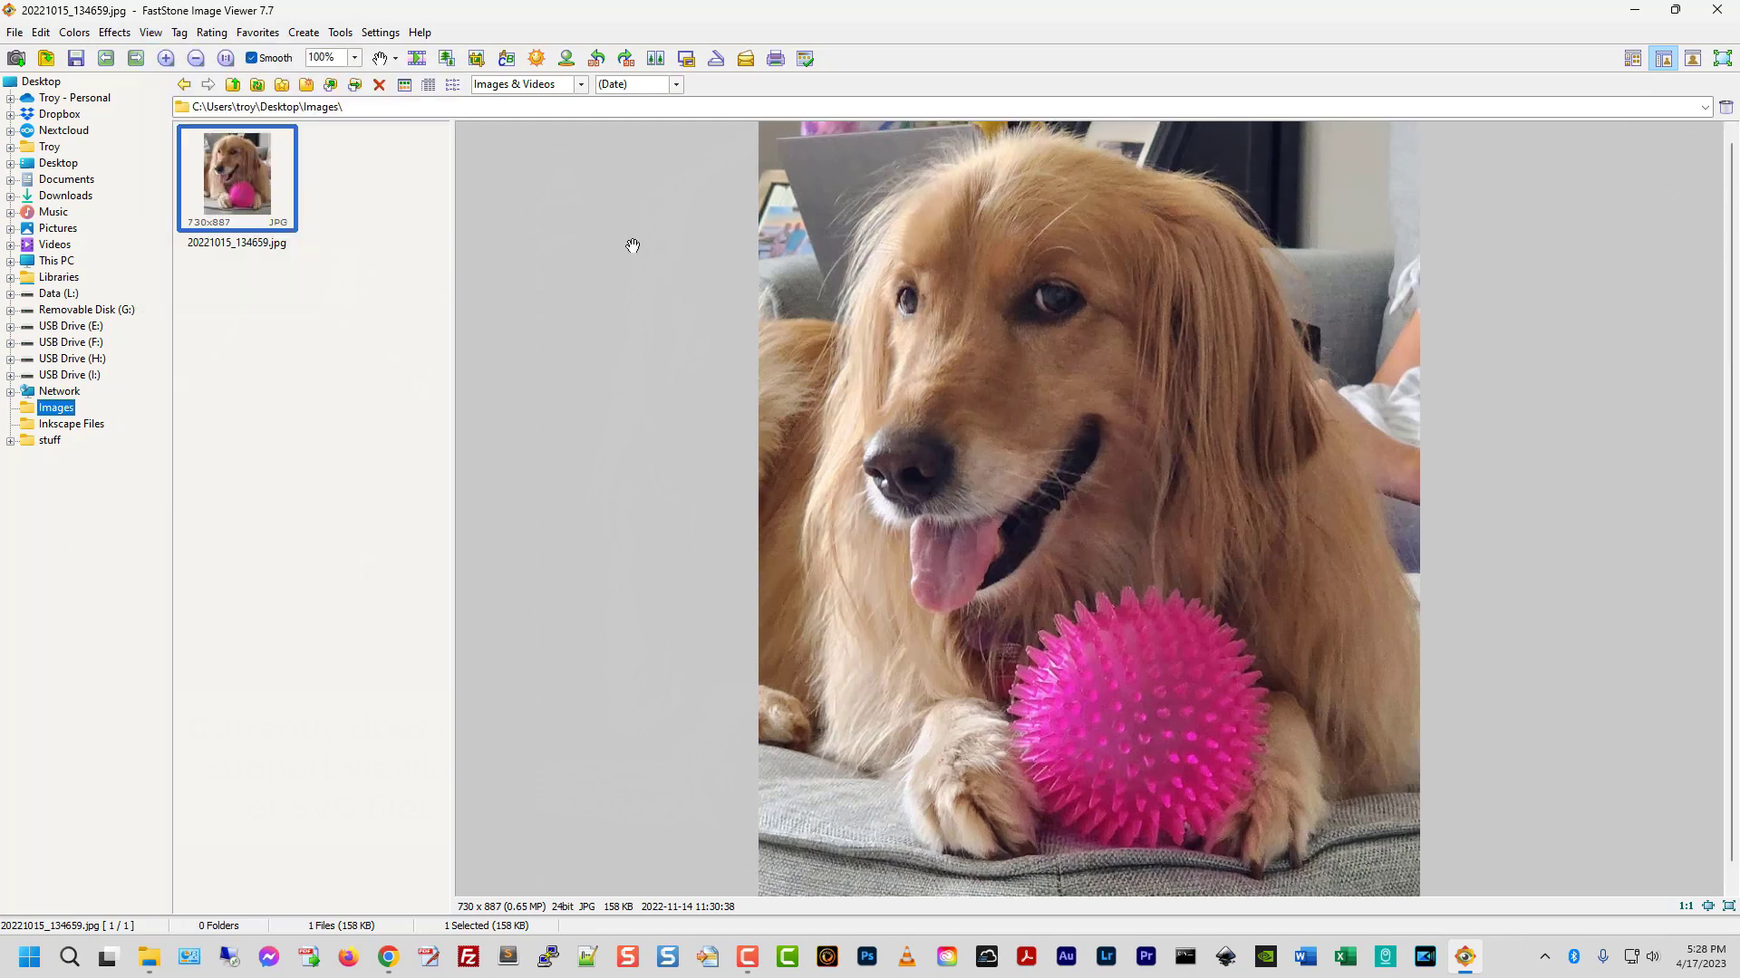
- Open the Print dialog for the dog photo through its thumbnail's Print > Print menu
right_click(241, 170)
mouse_move(367, 426)
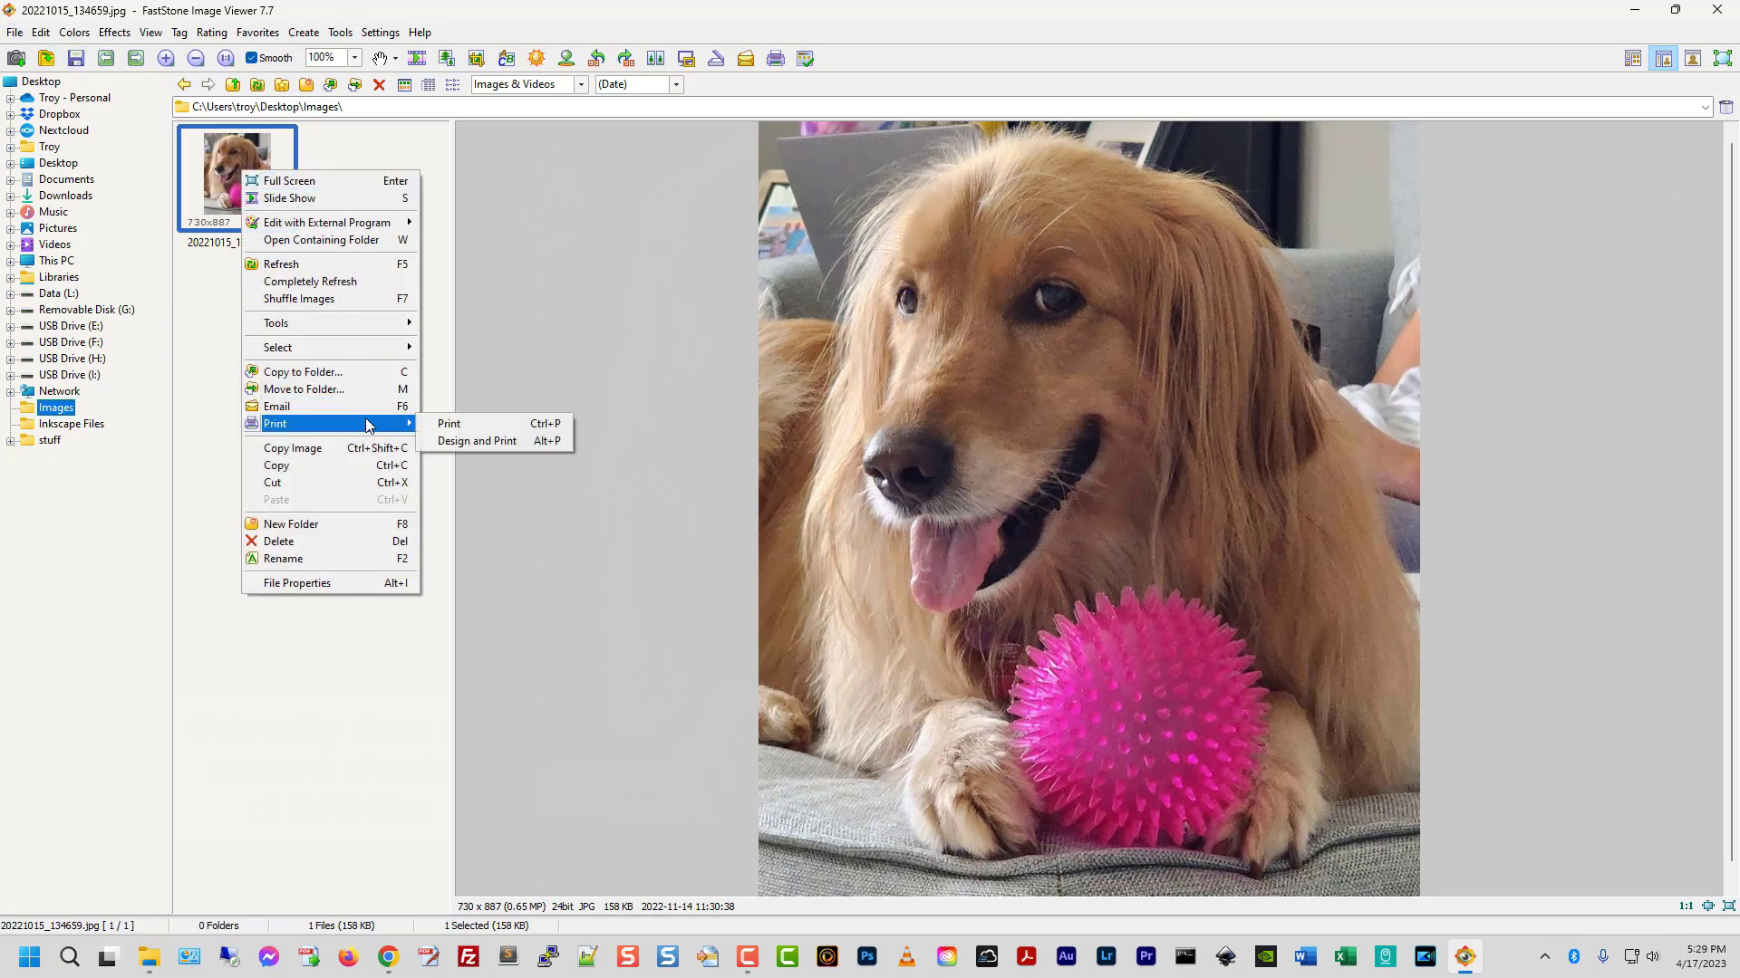
click(503, 423)
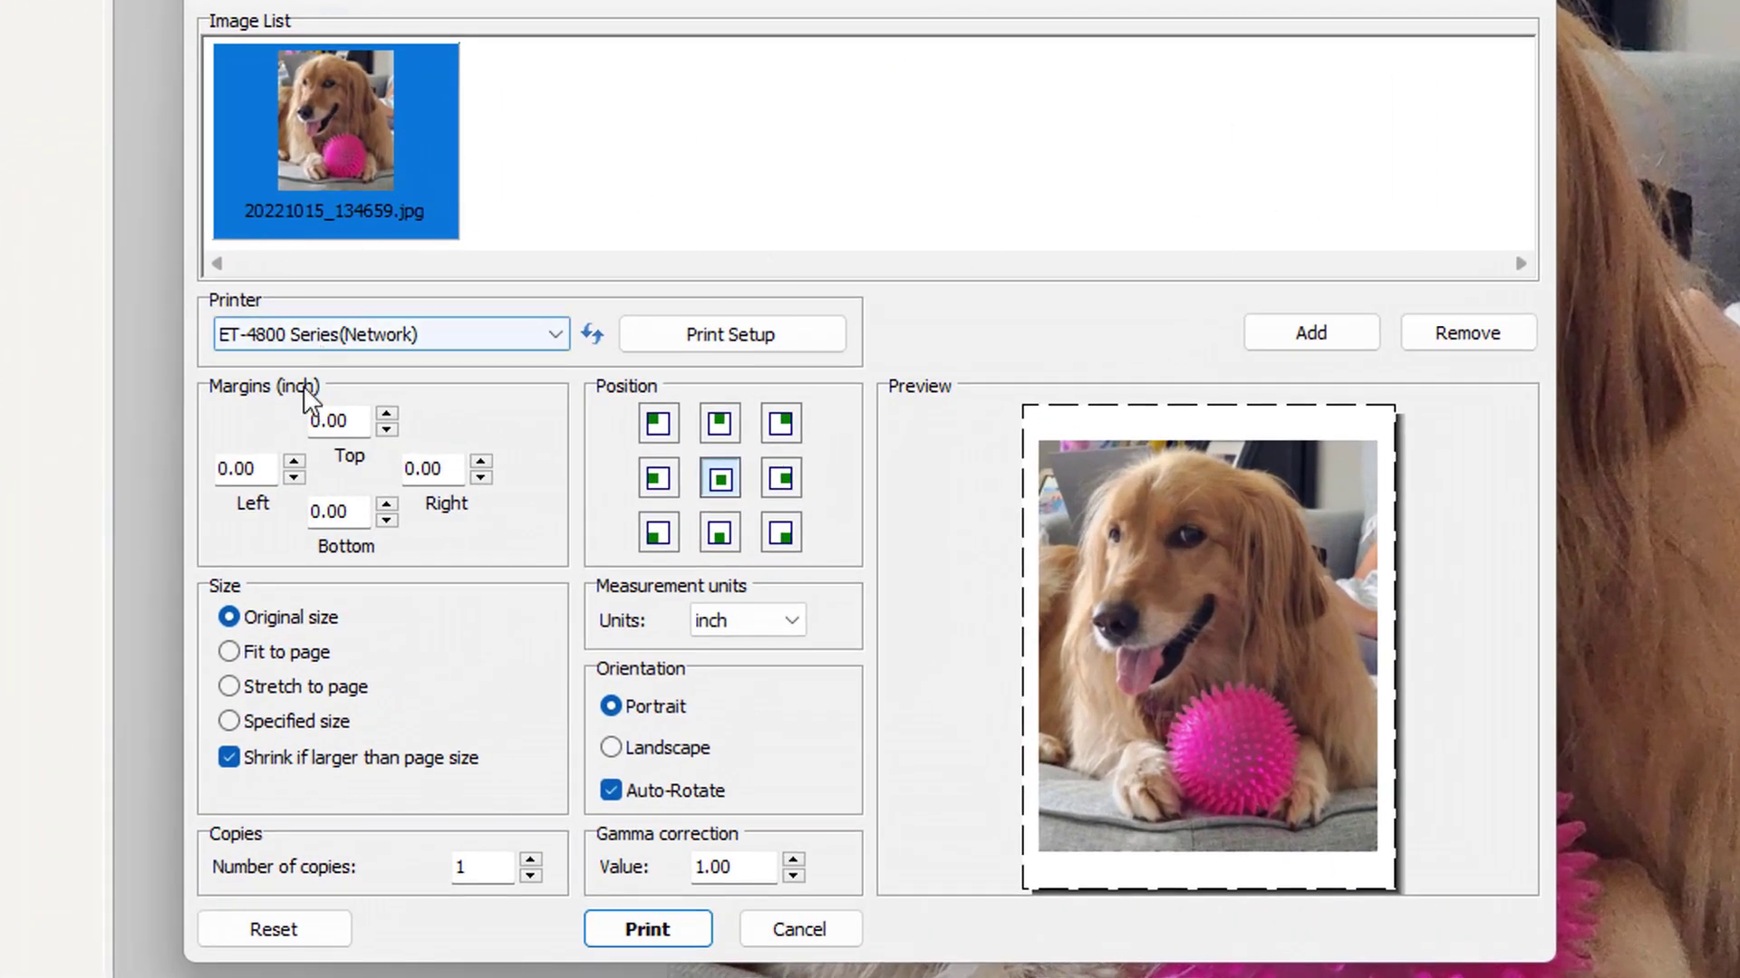
- Select the ET-15000 printer, check the top margin and copies fields, and turn off Auto-Rotate
click(465, 346)
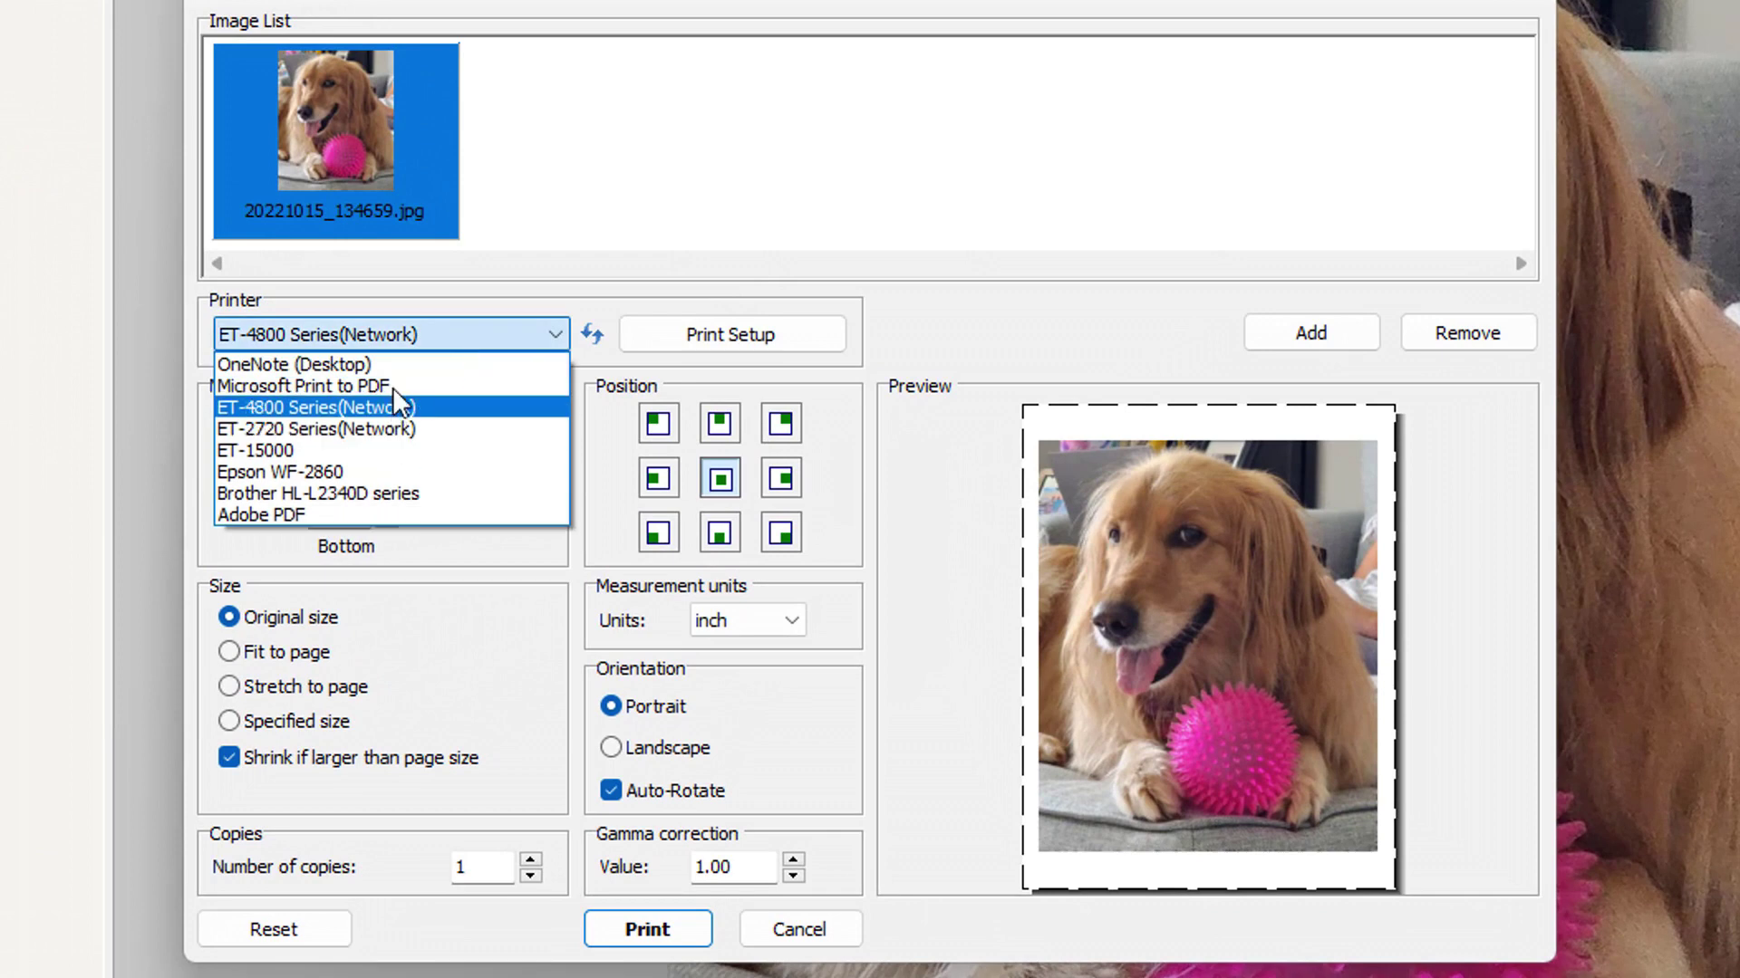
click(388, 449)
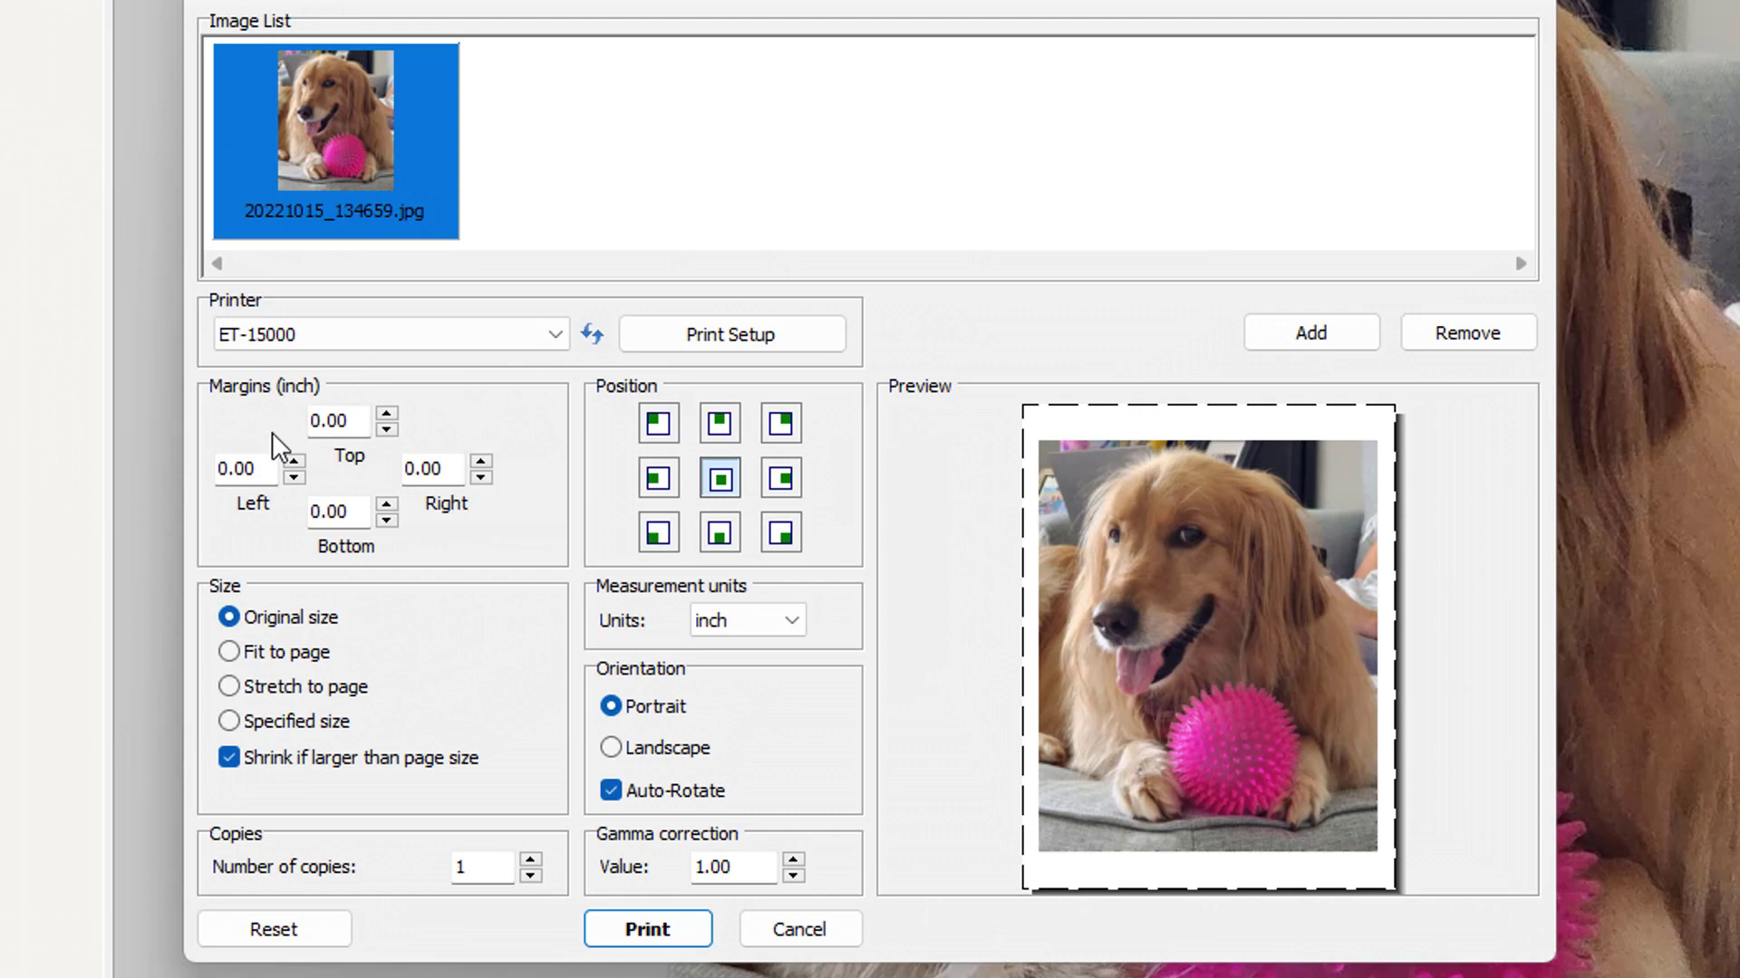
click(353, 423)
click(473, 867)
click(634, 795)
- Check the Units list, keeping inch, and select the Gamma correction value
click(795, 616)
click(794, 616)
double_click(711, 867)
click(702, 870)
double_click(696, 867)
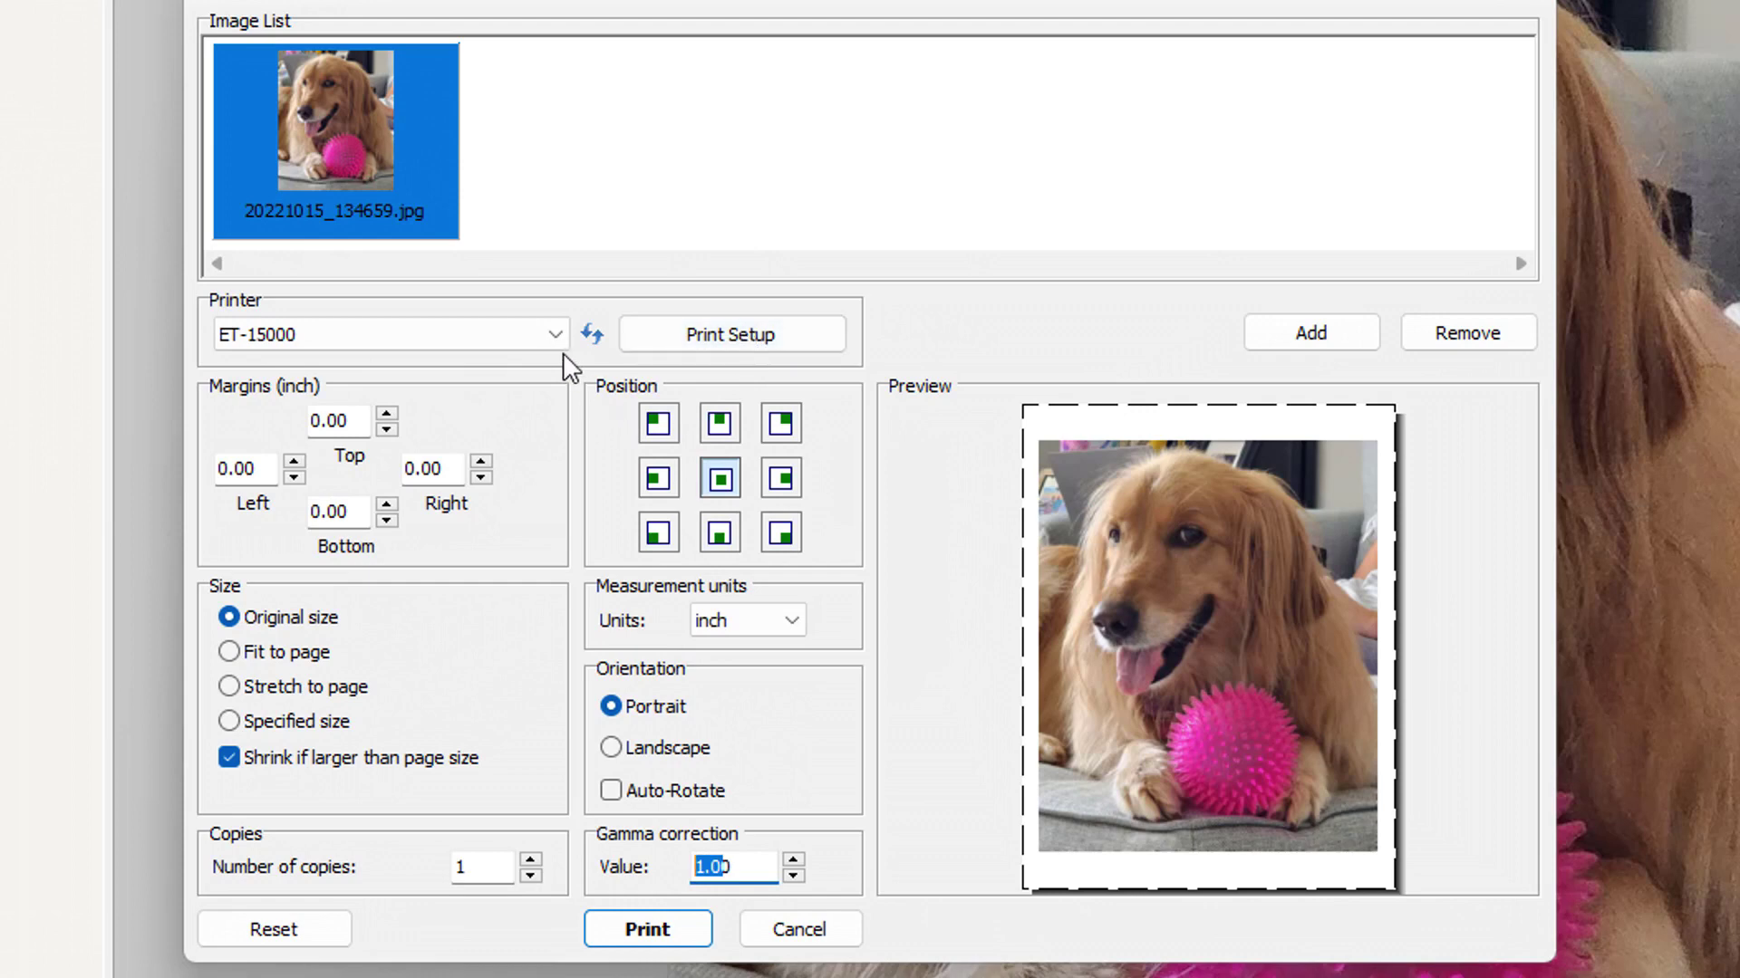
- In the ET-15000 printer properties, set paper type to Presentation Paper Matte and quality to High
click(732, 332)
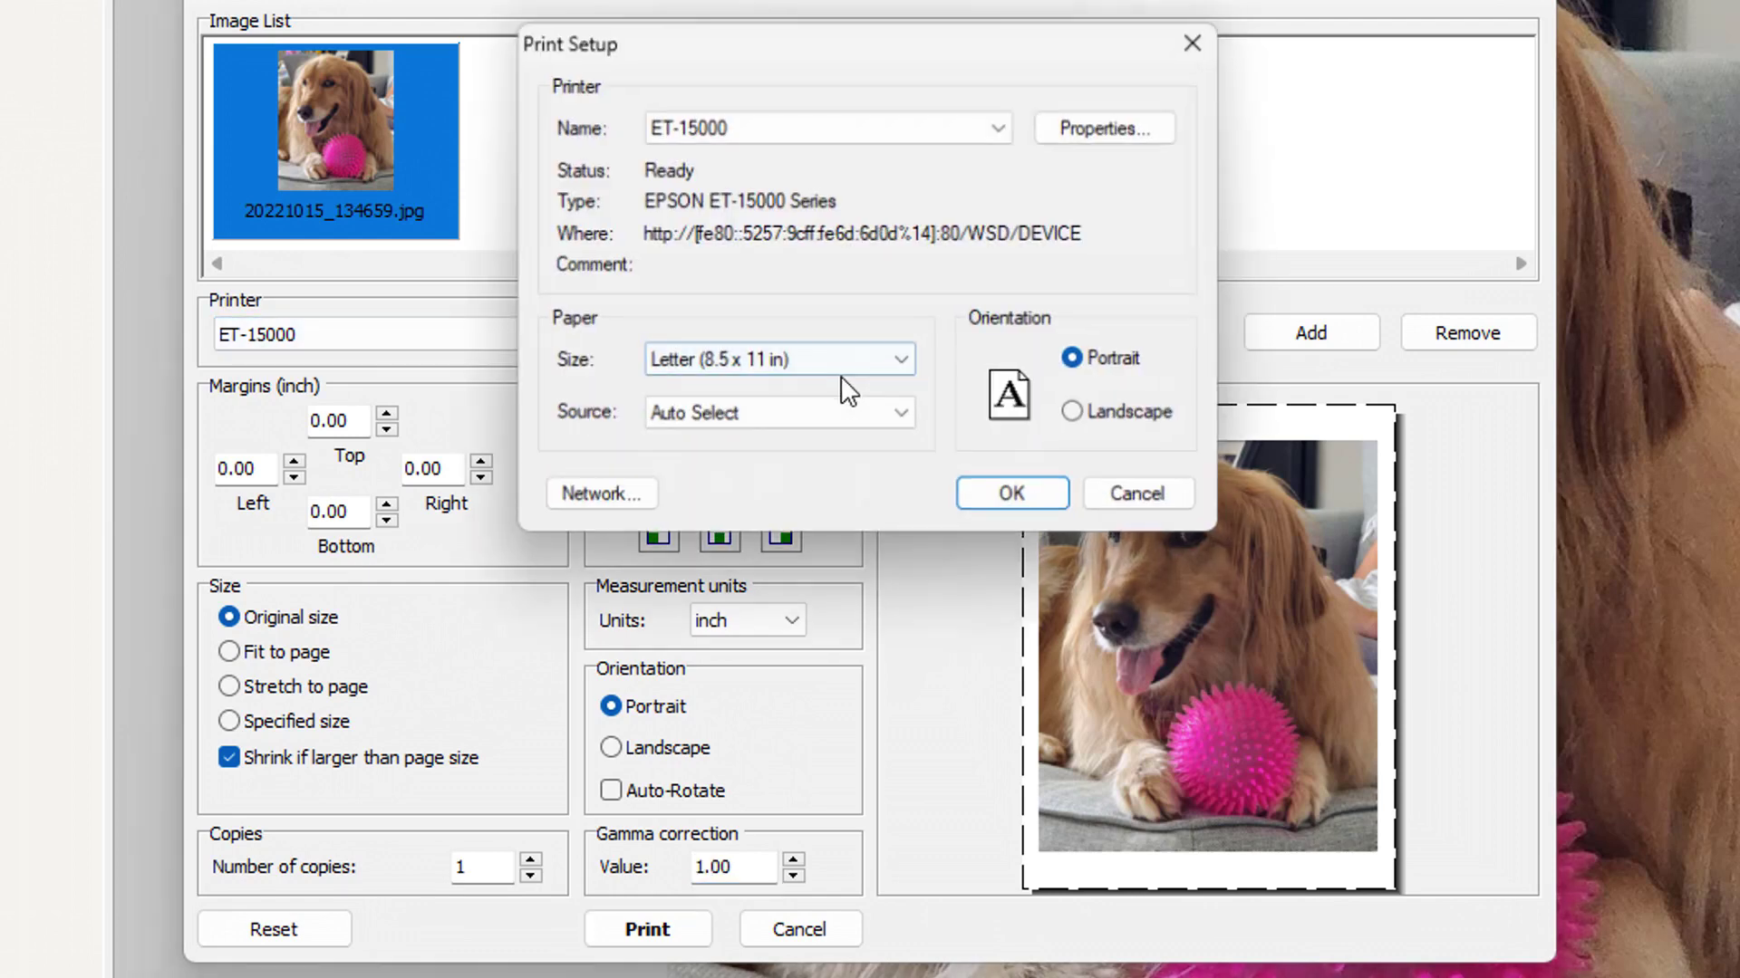
click(1106, 126)
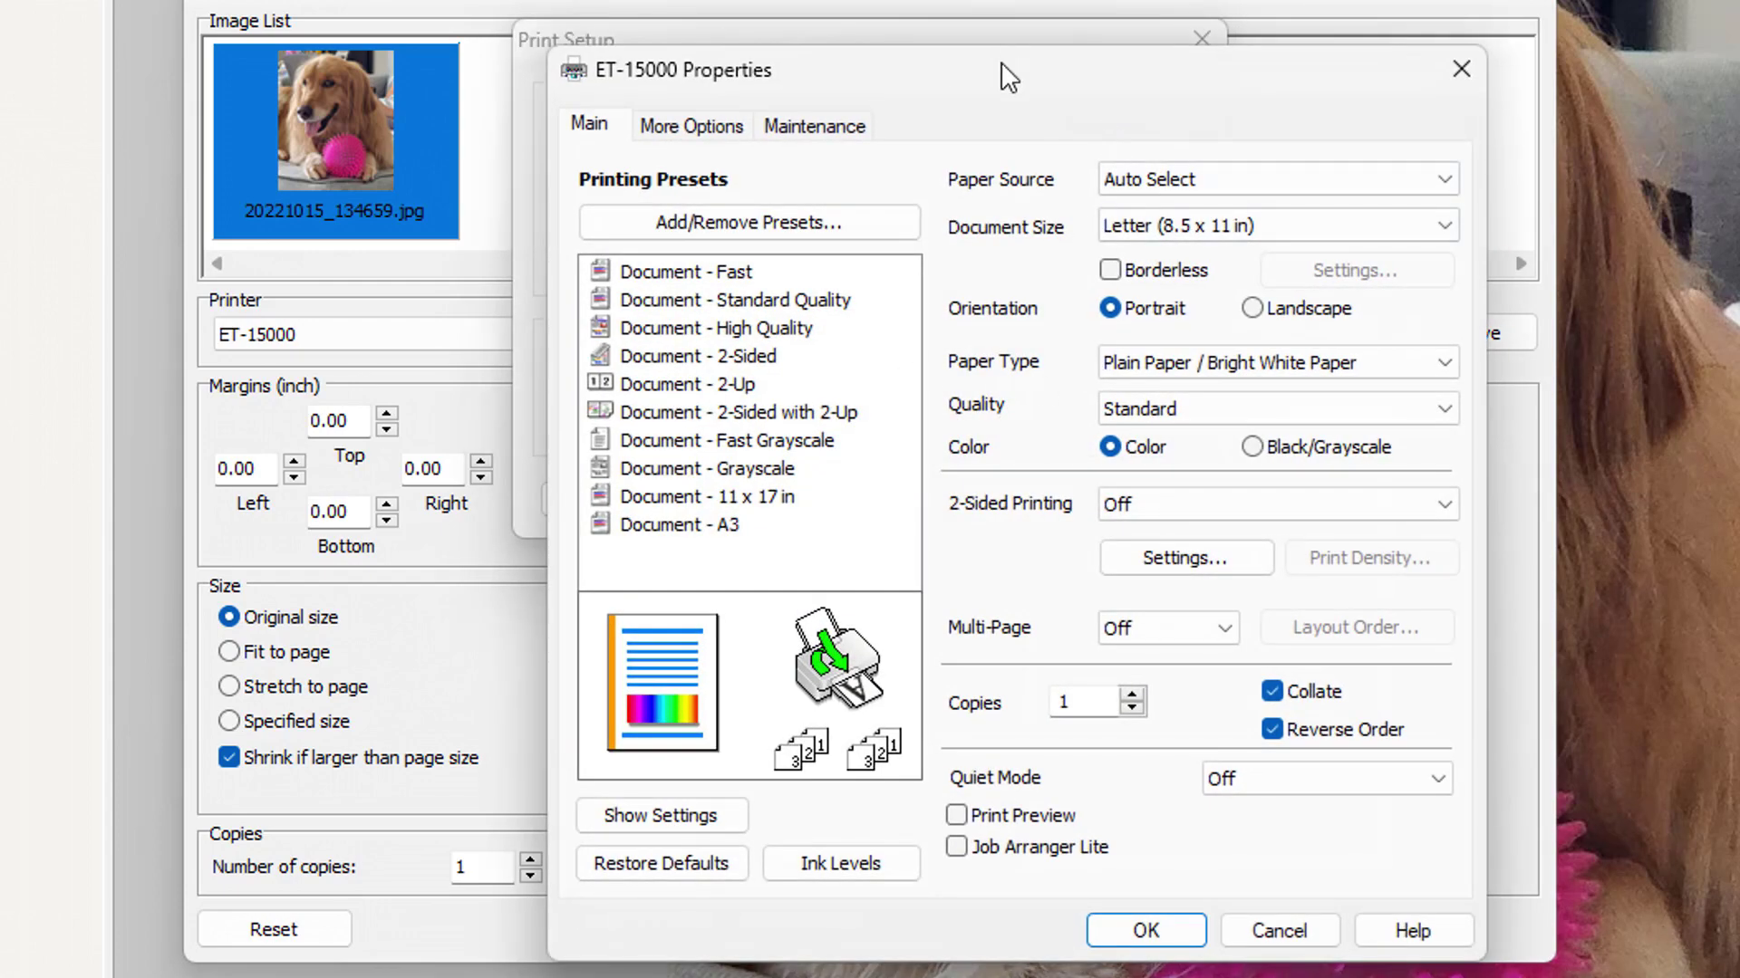
drag(1008, 77, 836, 185)
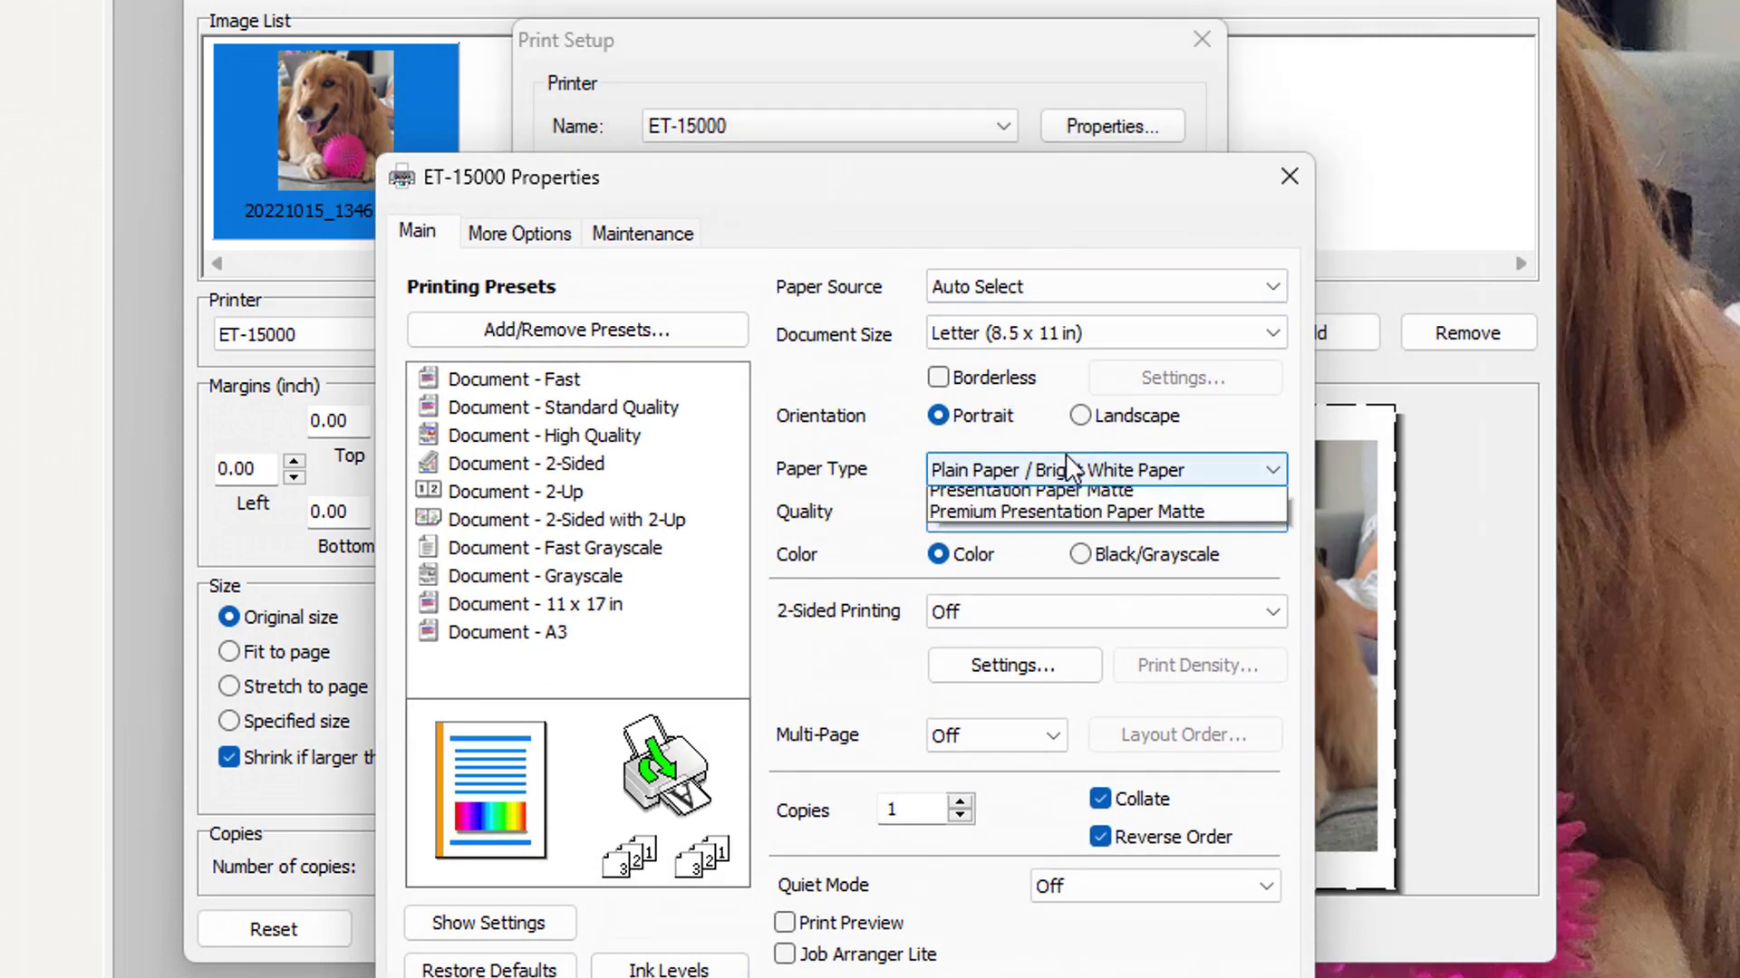
click(1069, 470)
click(1051, 651)
click(1040, 521)
click(1033, 563)
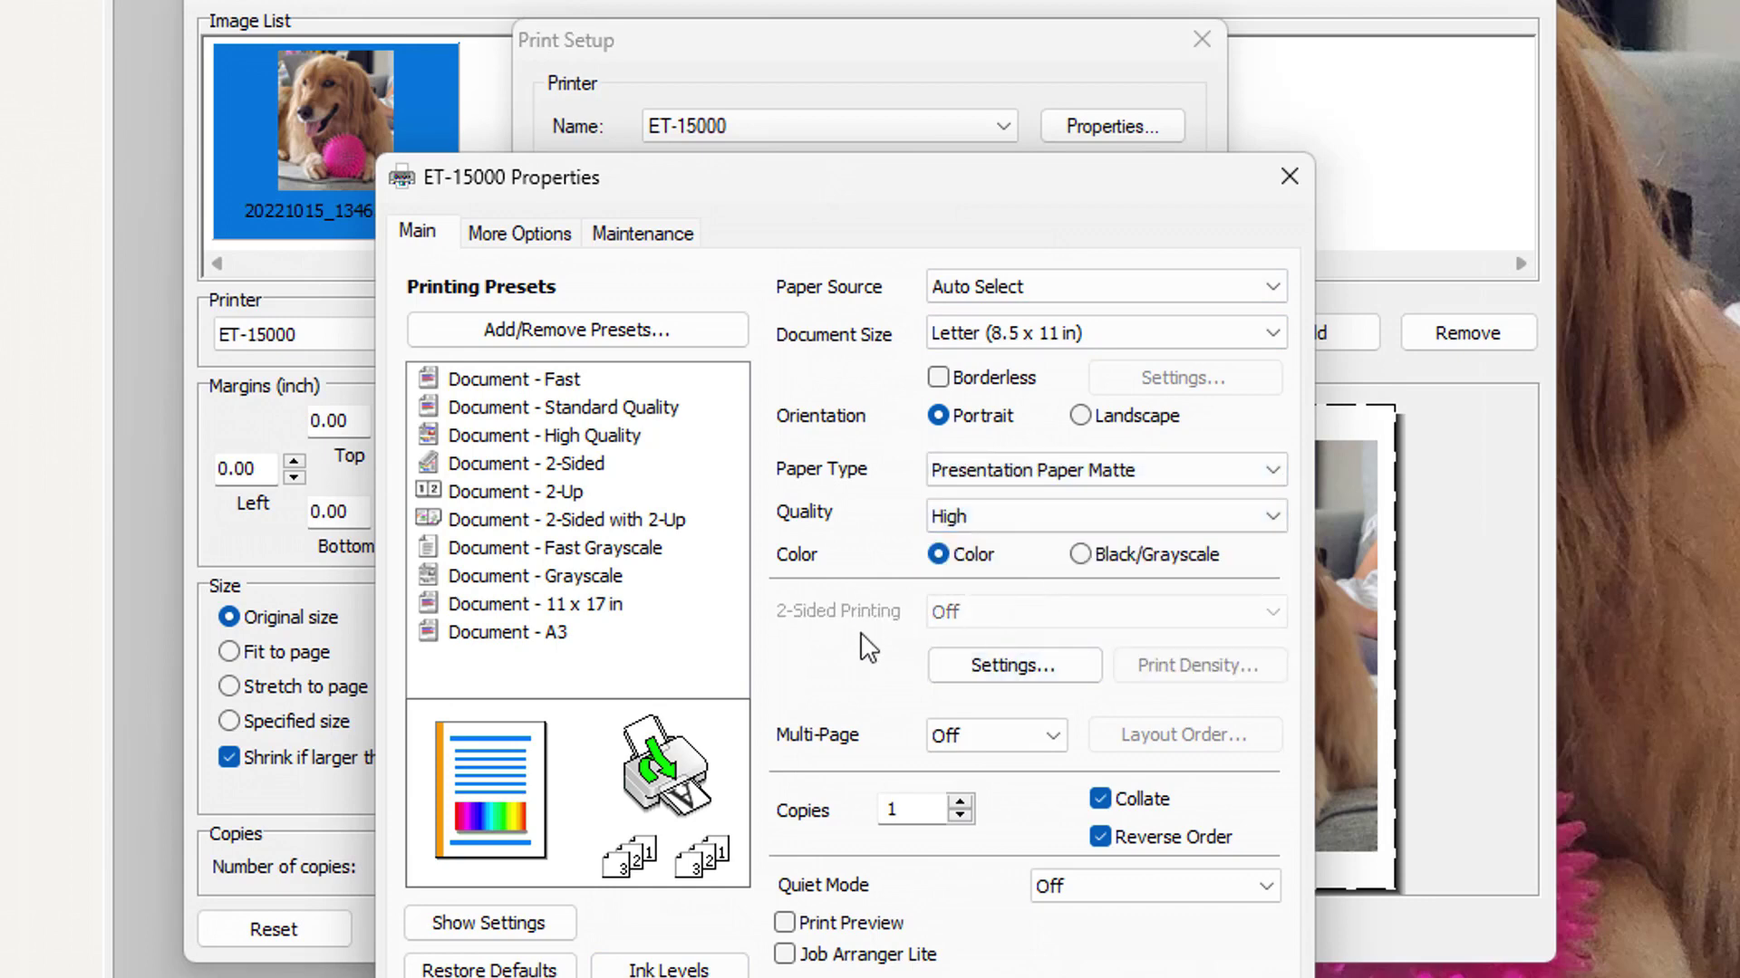
- Turn on Mirror Image under More Options and confirm both setup dialogs
click(534, 238)
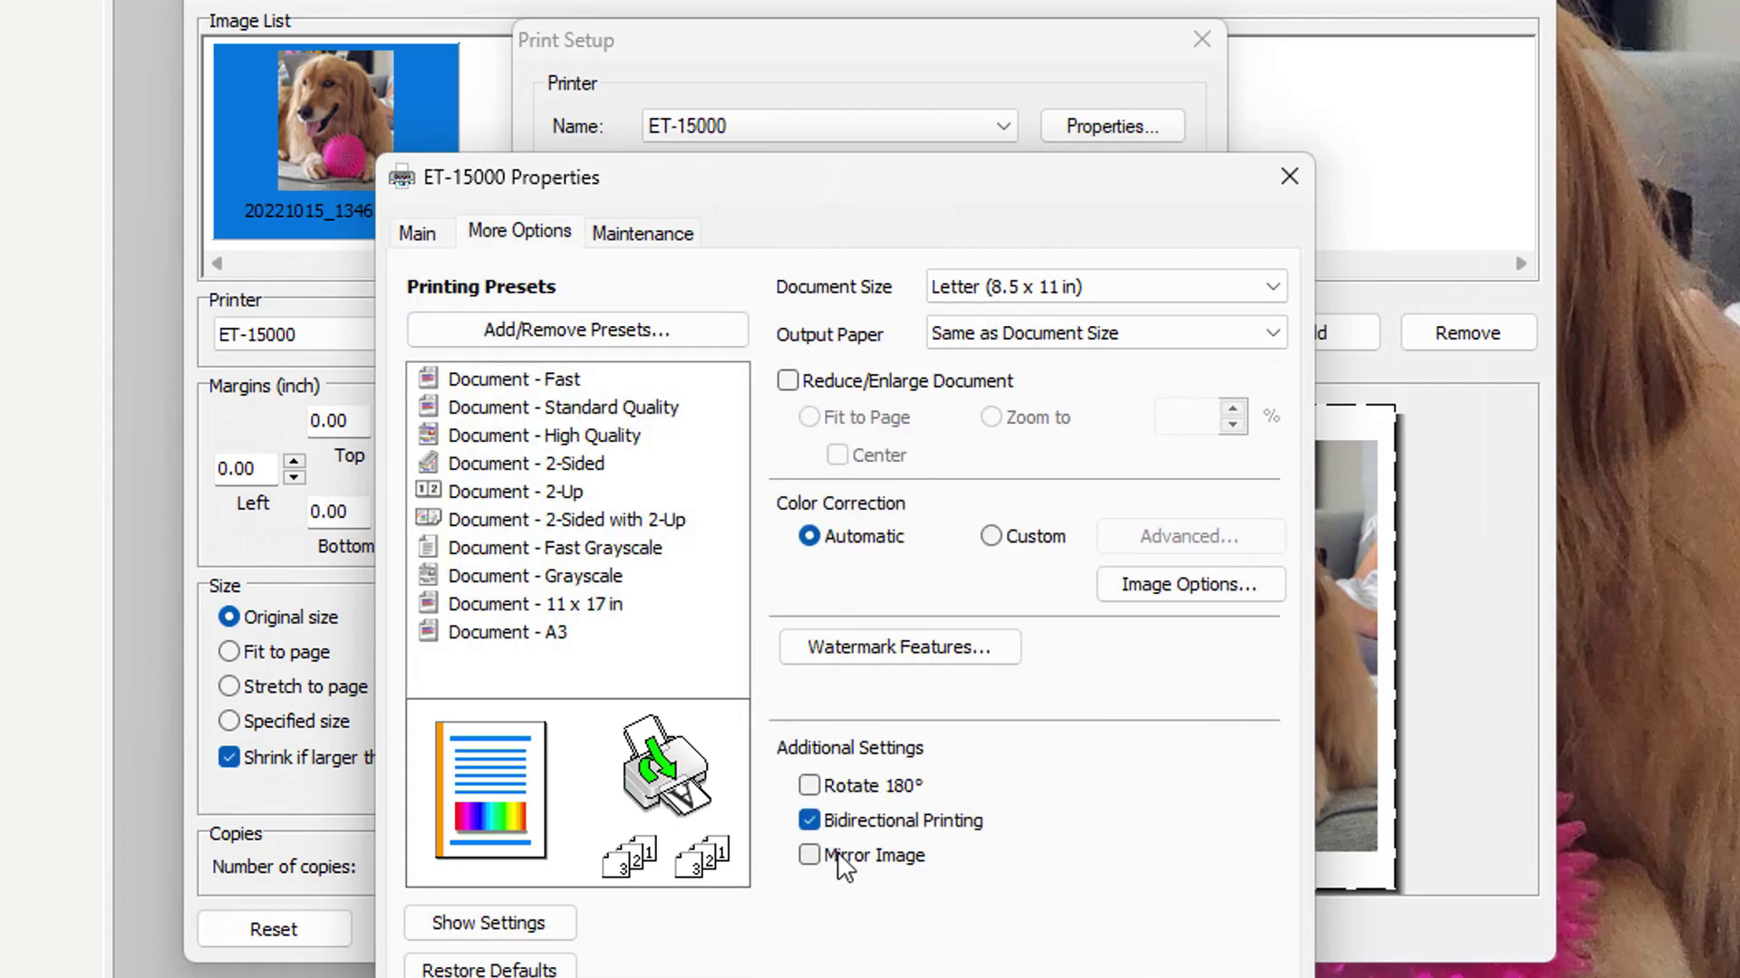
click(843, 861)
key(Return)
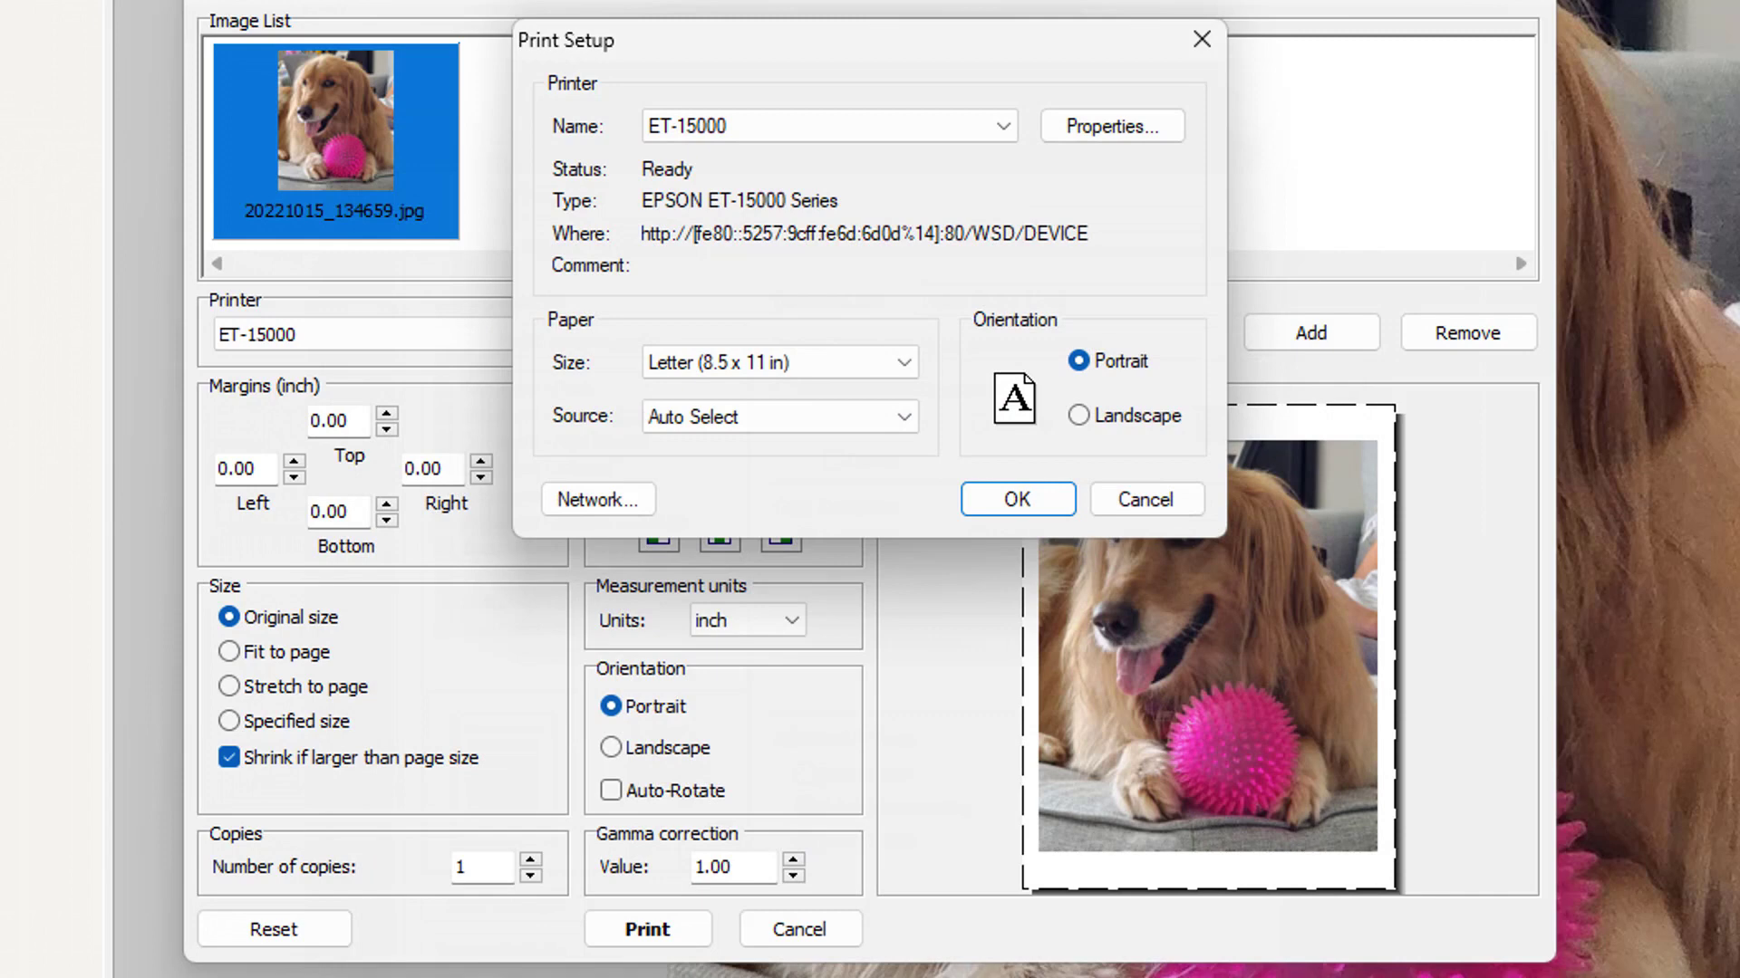
click(1012, 497)
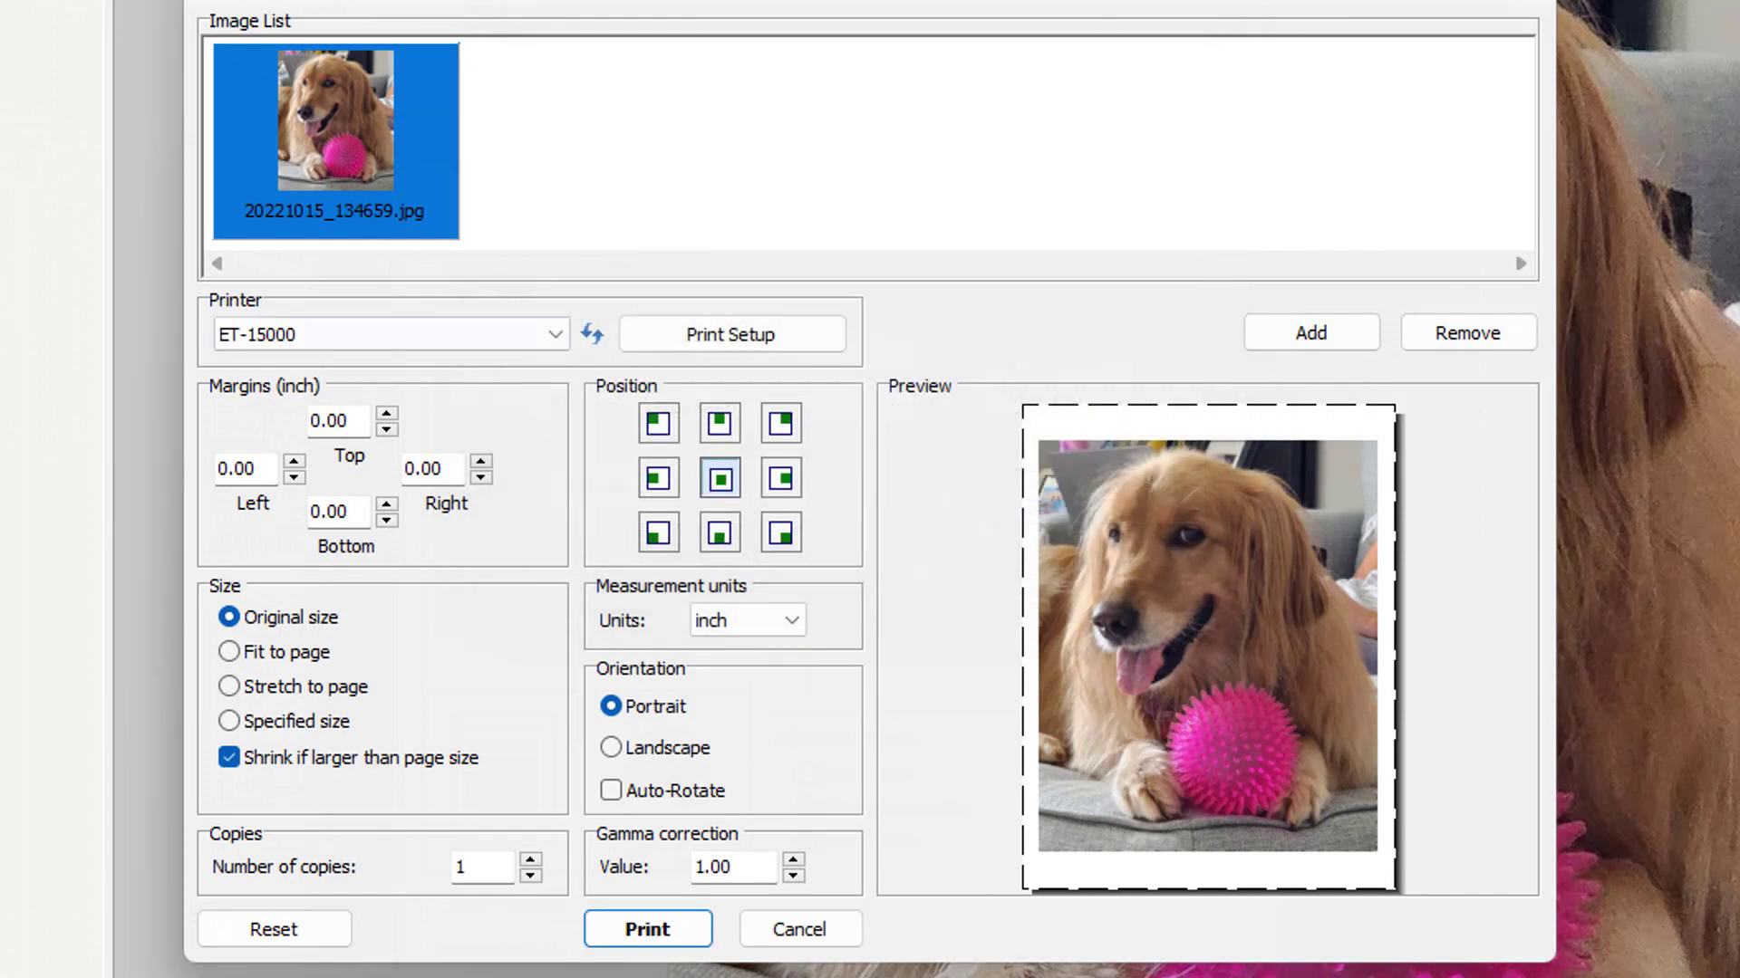